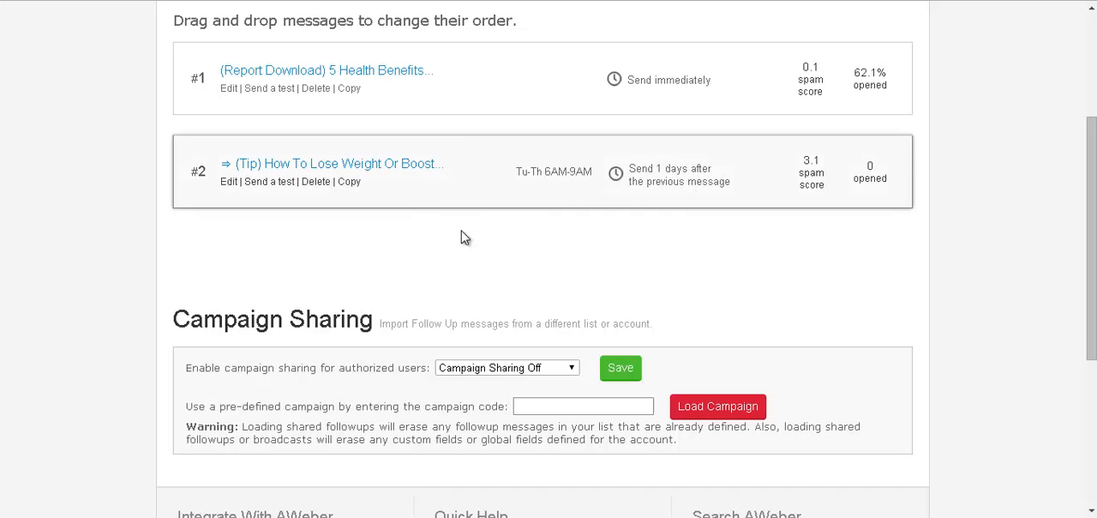
Step: Switch to the e-mail swipes document in Microsoft Word and review the existing shake tip e-mail
{"action": "mouse_move", "coordinate": [457, 517]}
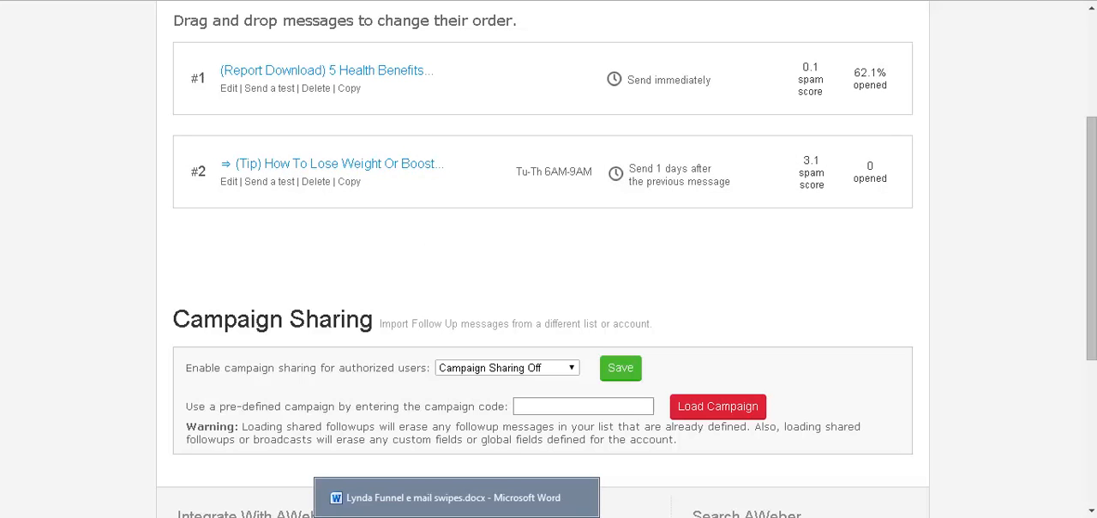
{"action": "left_click", "coordinate": [455, 502]}
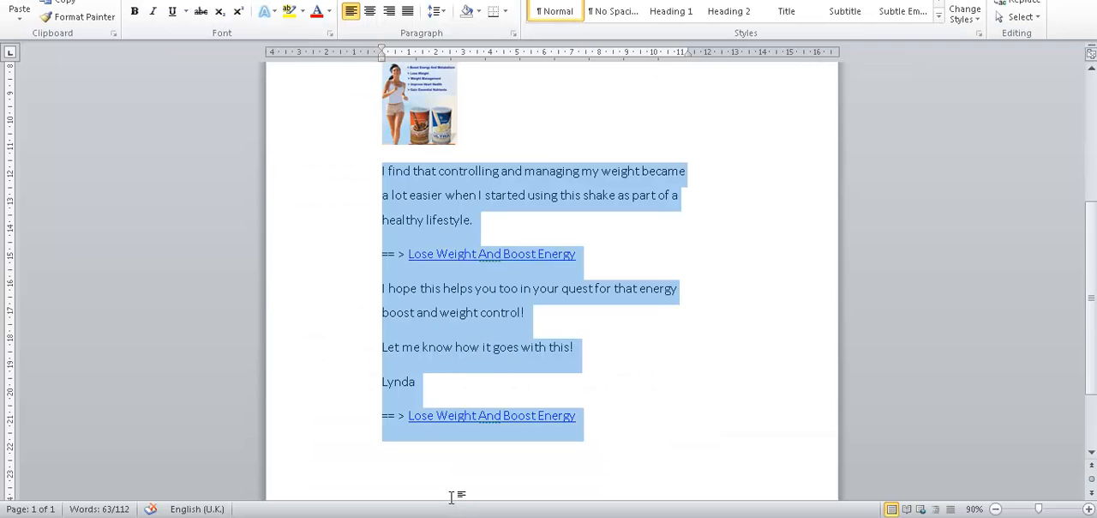
{"action": "left_click", "coordinate": [672, 409]}
{"action": "scroll", "coordinate": [732, 327], "scroll_direction": "down", "scroll_amount": 2}
{"action": "scroll", "coordinate": [730, 326], "scroll_direction": "up", "scroll_amount": 7}
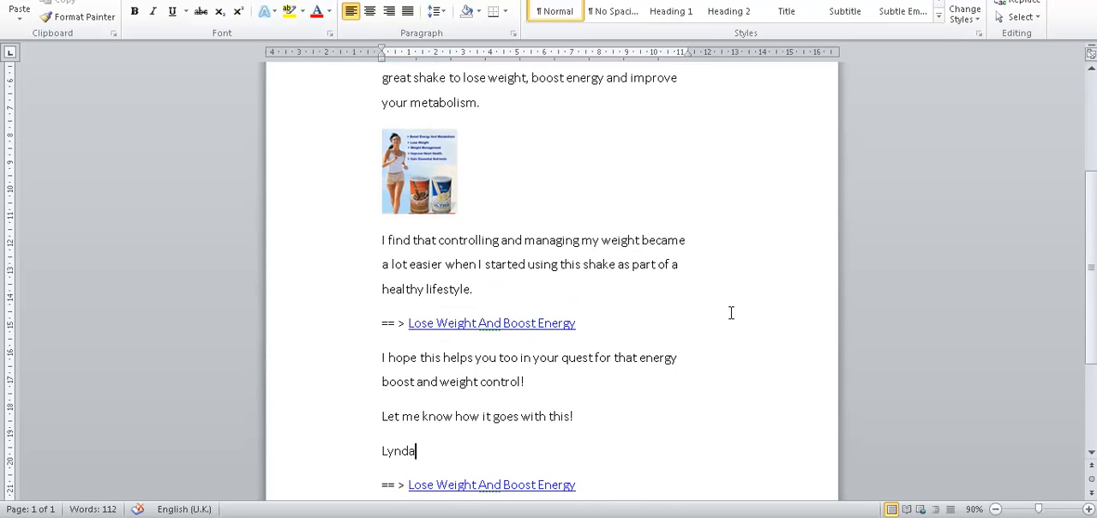
{"action": "scroll", "coordinate": [732, 305], "scroll_direction": "down", "scroll_amount": 5}
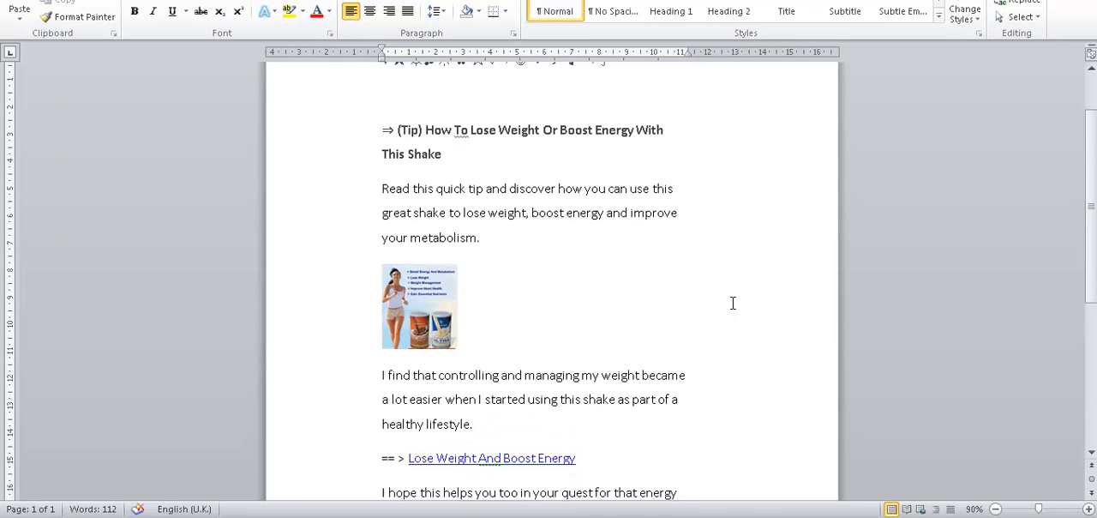
{"action": "scroll", "coordinate": [733, 301], "scroll_direction": "down", "scroll_amount": 5}
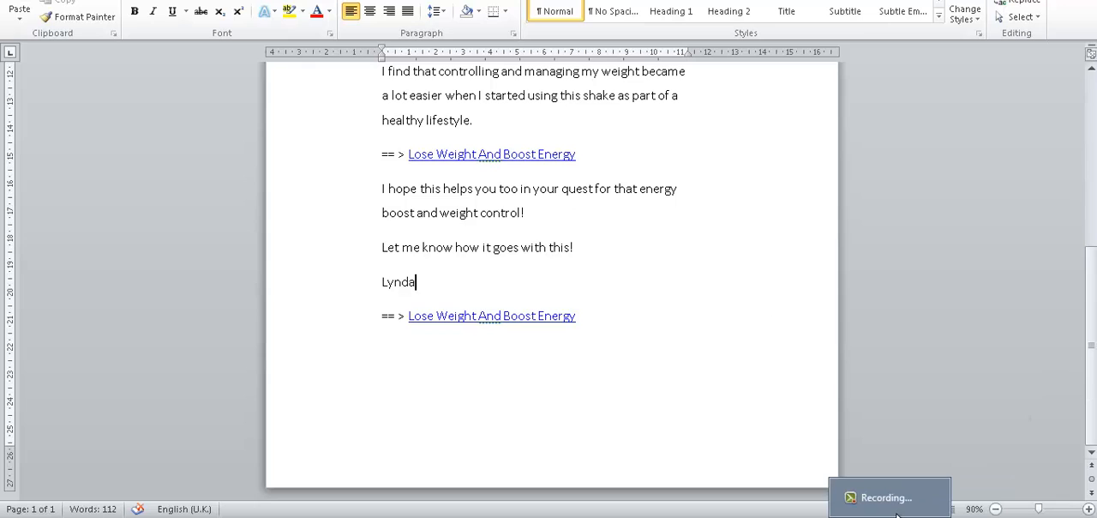
{"action": "left_click", "coordinate": [894, 501]}
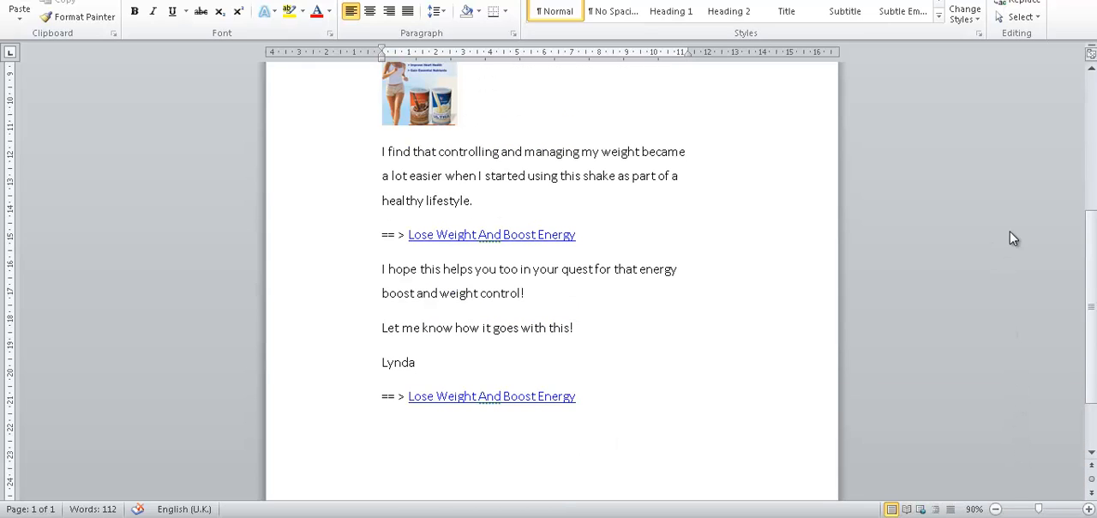
{"action": "left_click_drag", "start_coordinate": [1089, 247], "coordinate": [1094, 271]}
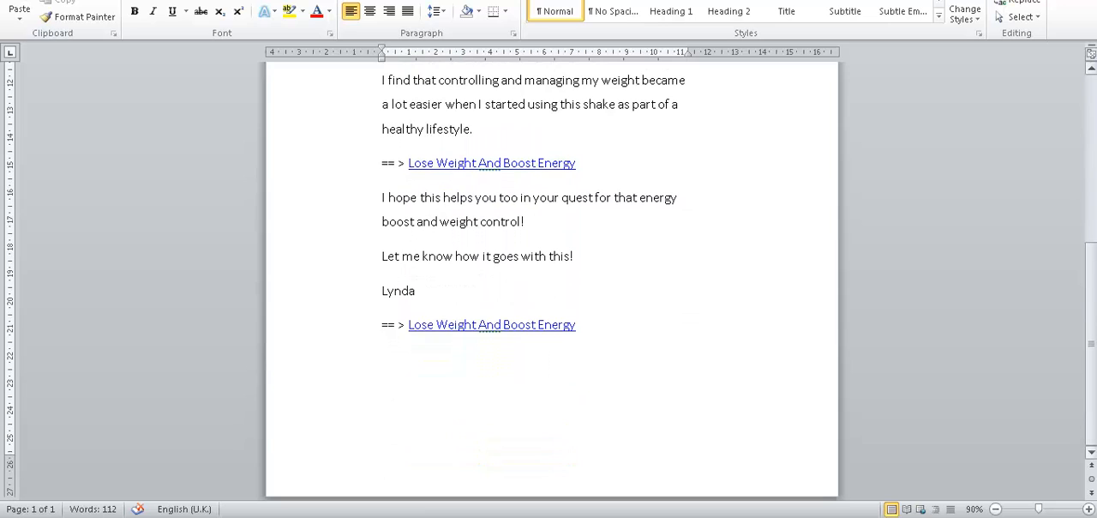
Step: Begin a new subject line below the e-mail's final "Lose Weight And Boost Energy" link with "(Video) How To Use"
{"action": "left_click", "coordinate": [392, 364]}
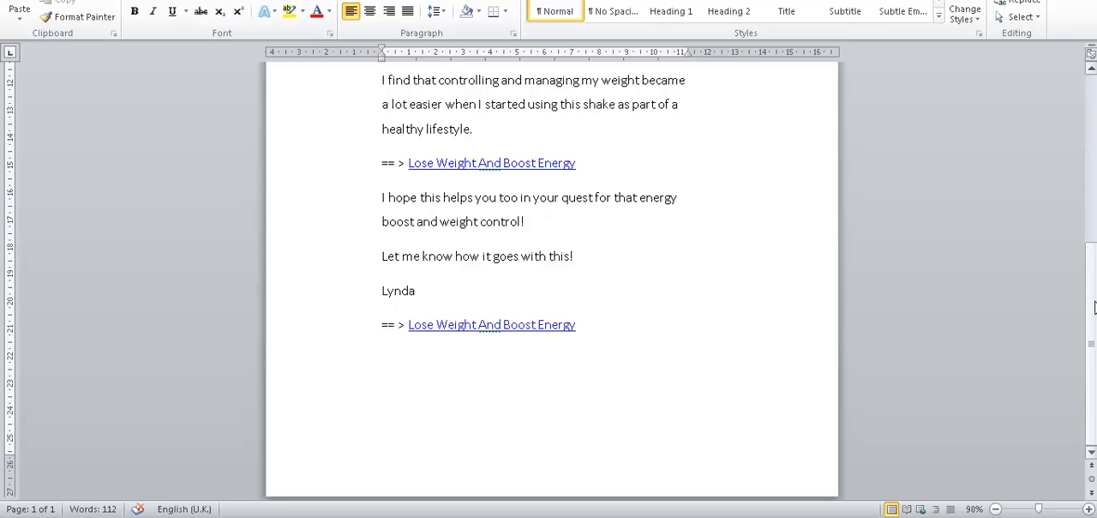
{"action": "mouse_move", "coordinate": [1095, 307]}
{"action": "left_mouse_down"}
{"action": "mouse_move", "coordinate": [1091, 182]}
{"action": "mouse_move", "coordinate": [1091, 295]}
{"action": "left_mouse_up"}
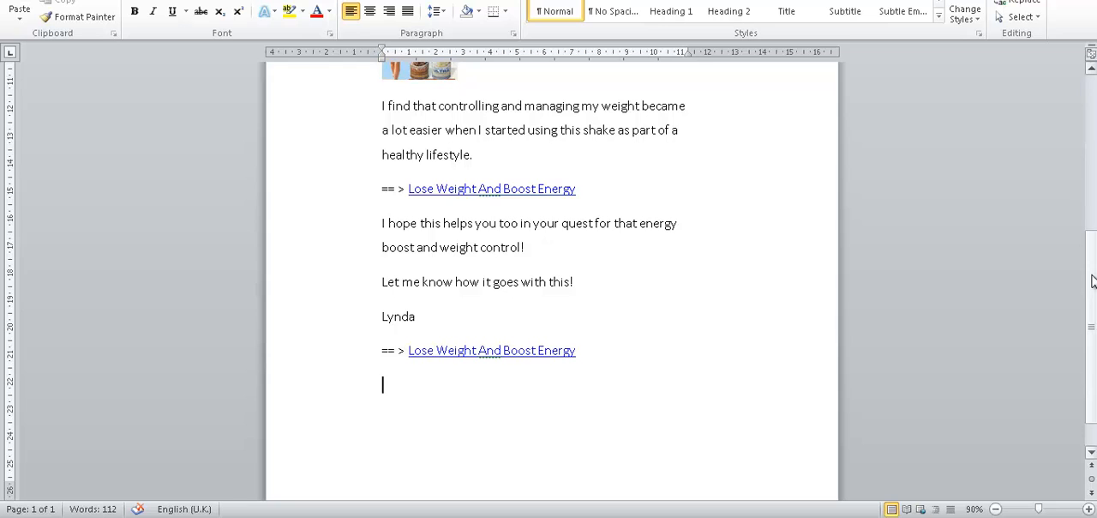
{"action": "mouse_move", "coordinate": [1094, 281]}
{"action": "left_mouse_down"}
{"action": "mouse_move", "coordinate": [1091, 122]}
{"action": "mouse_move", "coordinate": [1090, 285]}
{"action": "left_mouse_up"}
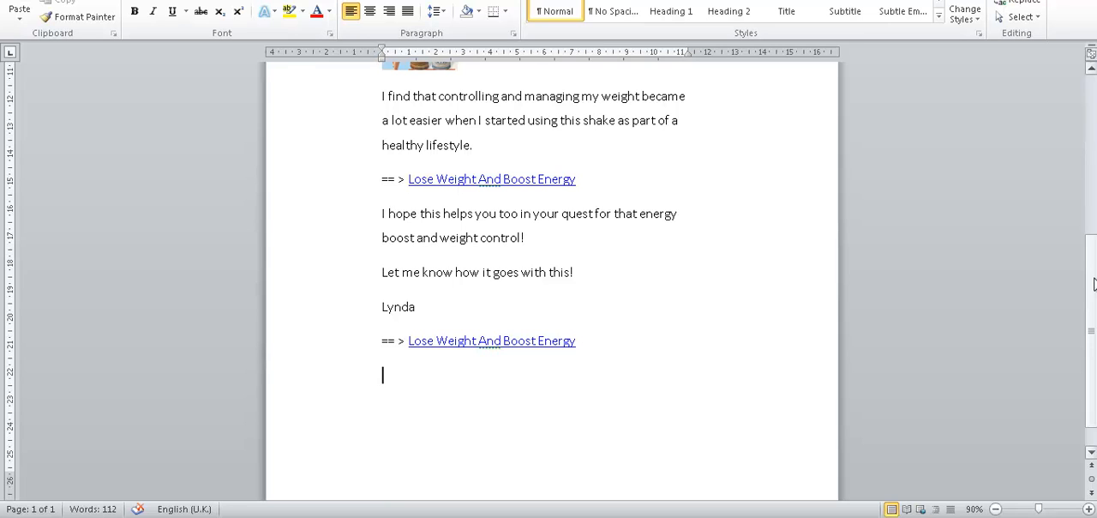
{"action": "scroll", "coordinate": [1089, 284], "scroll_direction": "up", "scroll_amount": 5}
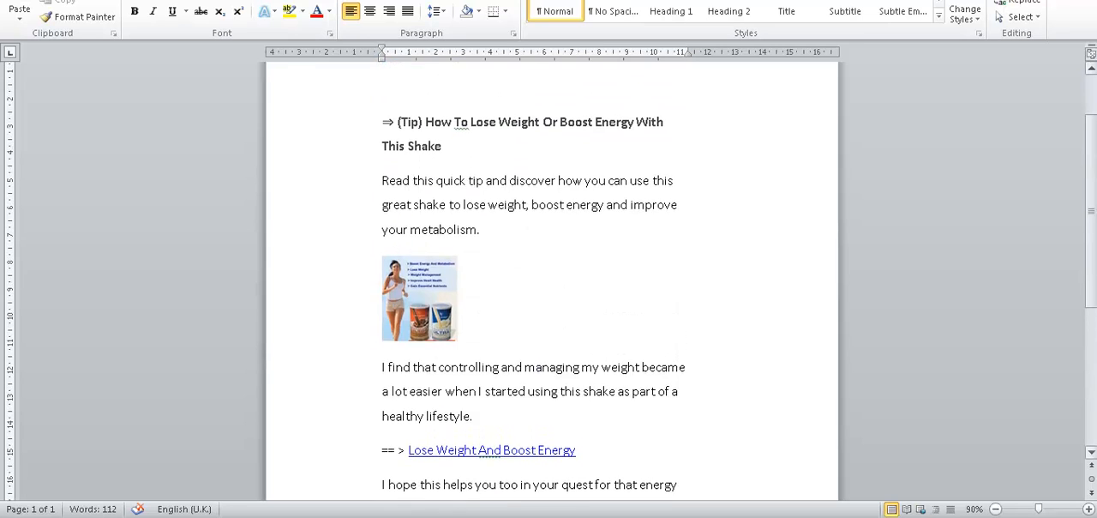
{"action": "scroll", "coordinate": [1076, 310], "scroll_direction": "down", "scroll_amount": 5}
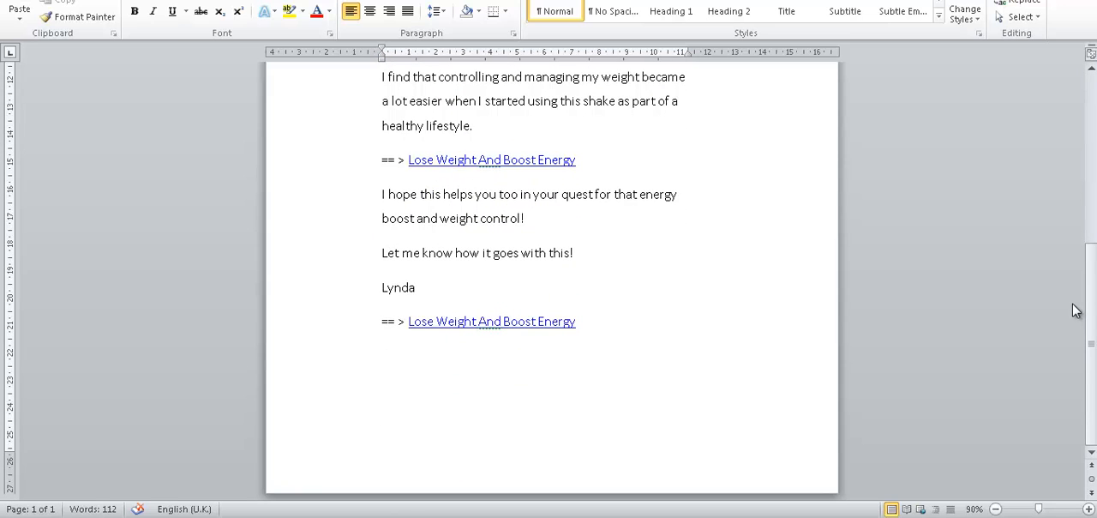
{"action": "type", "text": "(Video)"}
{"action": "type", "text": "How To Use"}
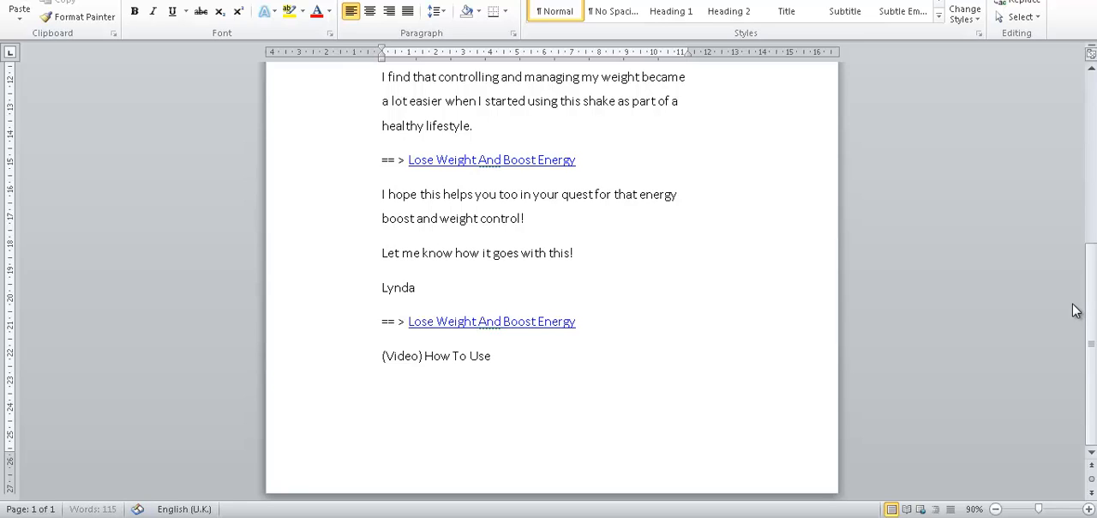
{"action": "type", "text": " These 3 Natut"}
Step: Continue the subject line with "These 3 Natural Ingredients", correcting the misspelled last word with the spelling suggestion
{"action": "key", "text": "BackSpace"}
{"action": "type", "text": "ra"}
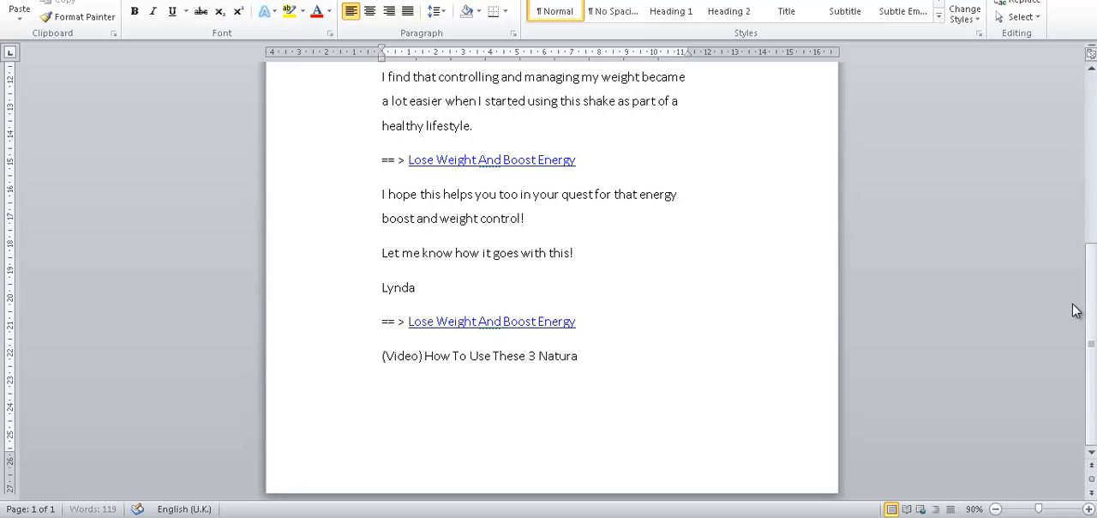
{"action": "type", "text": "l Ingreidnets"}
{"action": "key", "text": "BackSpace"}
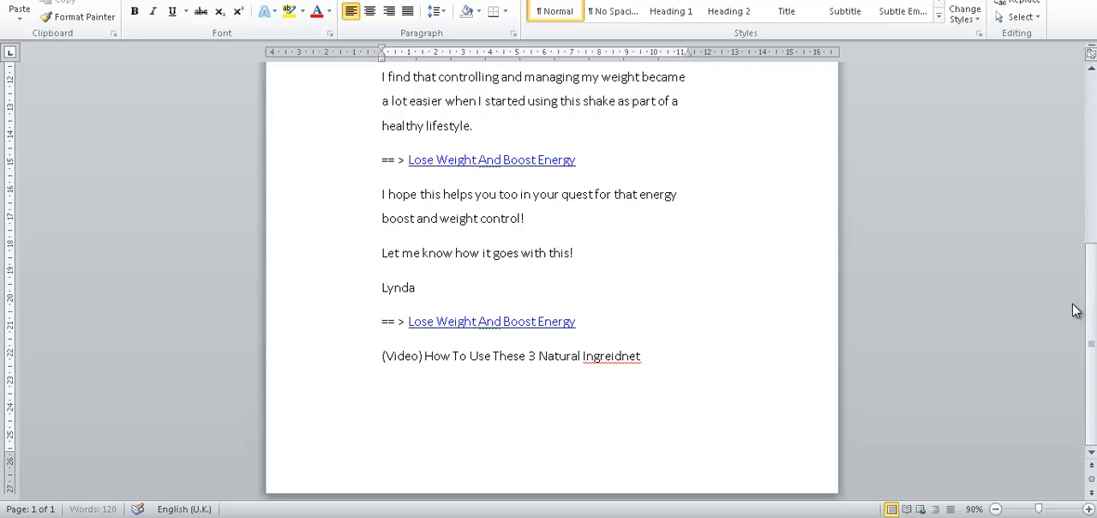
{"action": "type", "text": "s"}
{"action": "right_click", "coordinate": [609, 360]}
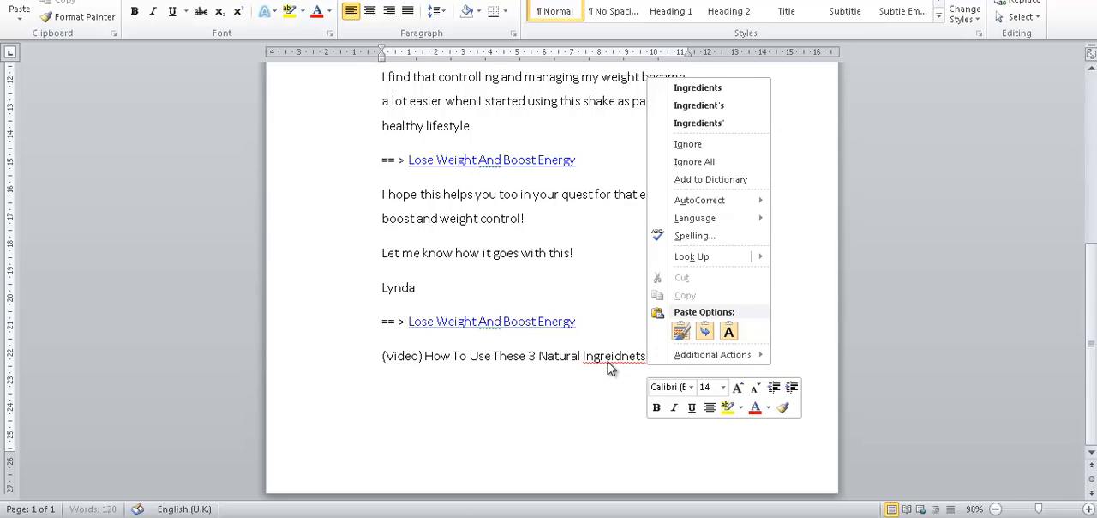
{"action": "left_click", "coordinate": [698, 89]}
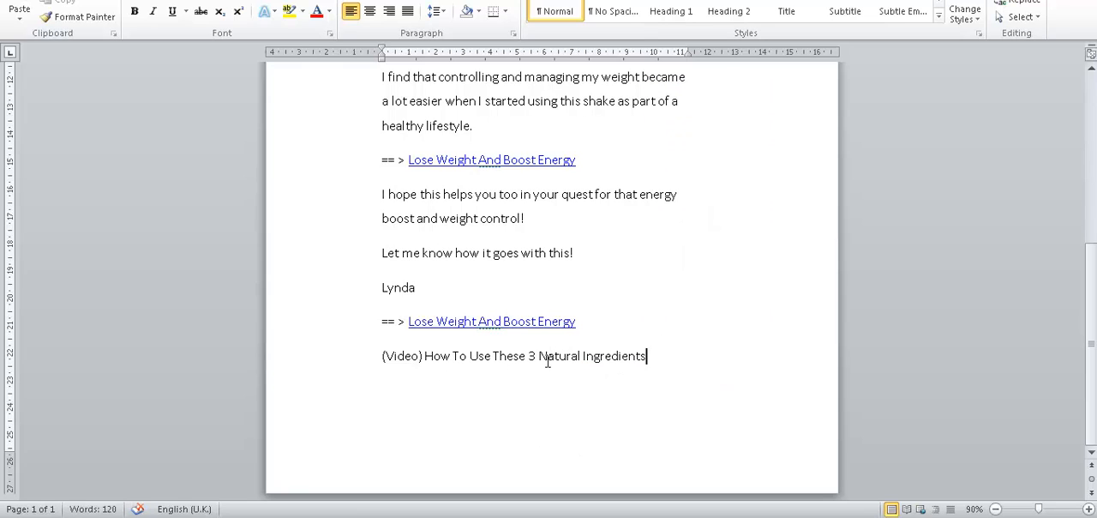
Step: Complete the subject line with "To Fight Flu" and make the whole line bold
{"action": "type", "text": "To Fight"}
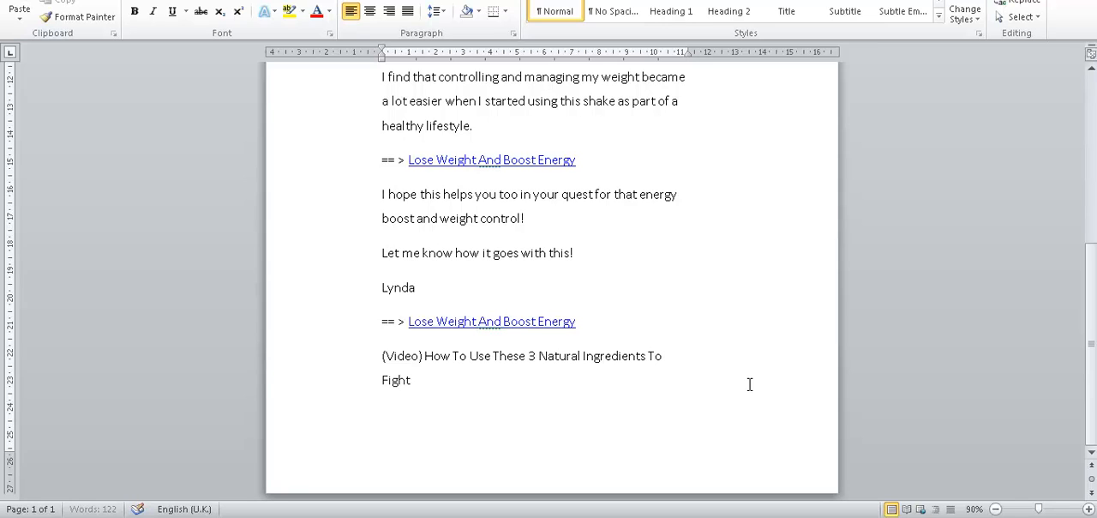
{"action": "type", "text": " Flu"}
{"action": "left_click_drag", "start_coordinate": [377, 355], "coordinate": [434, 380]}
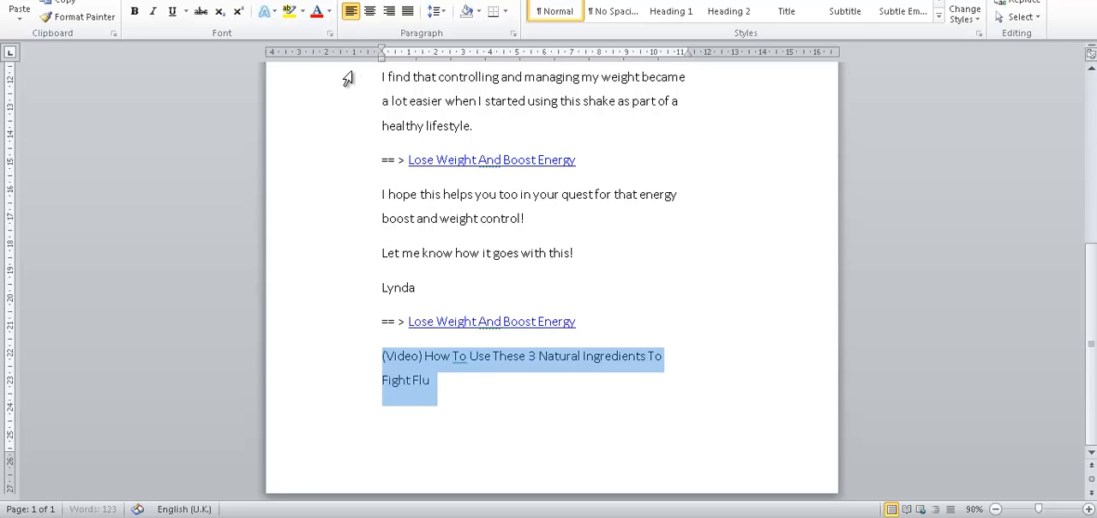
{"action": "left_click", "coordinate": [133, 11]}
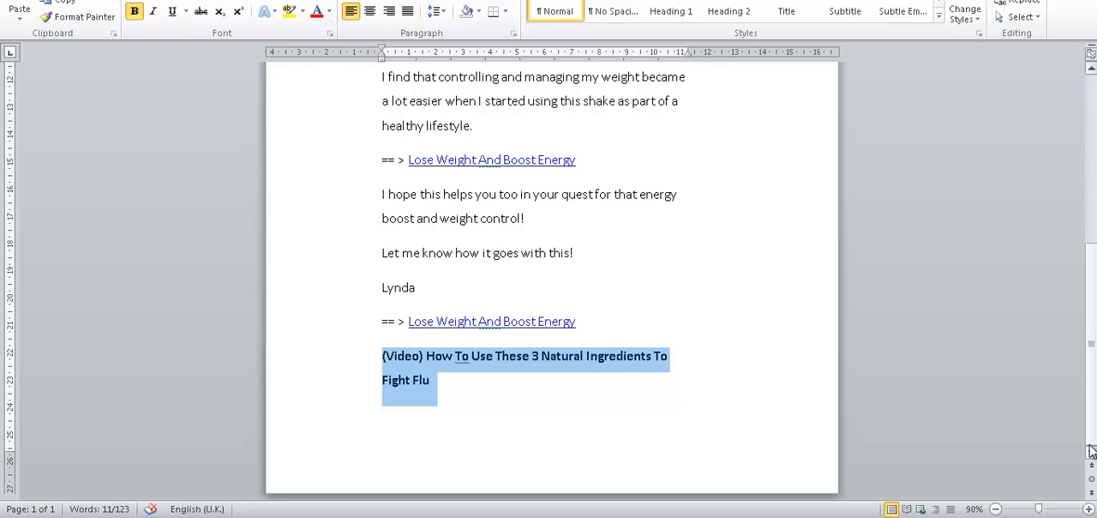
{"action": "left_click", "coordinate": [431, 403]}
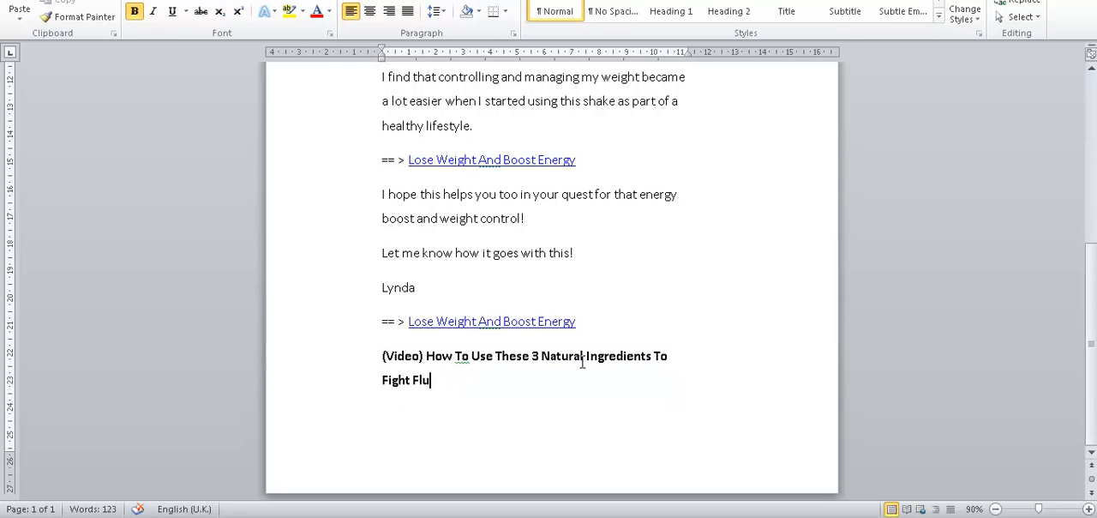
Step: Insert a page break before the bold "(Video)" subject line and start an empty line beneath it
{"action": "left_click", "coordinate": [381, 355]}
{"action": "key", "text": "ctrl+Return"}
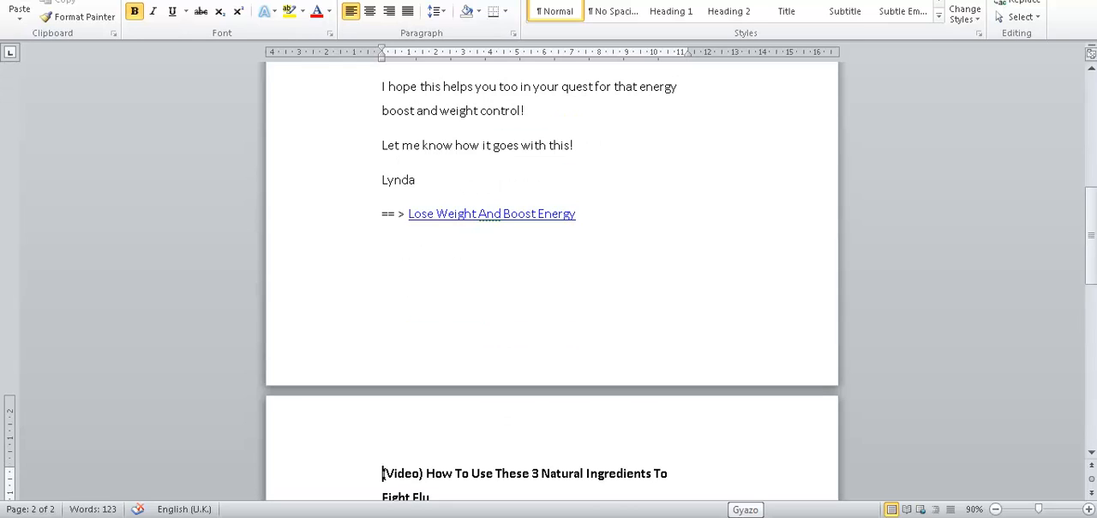
{"action": "left_click_drag", "start_coordinate": [1091, 233], "coordinate": [1091, 319]}
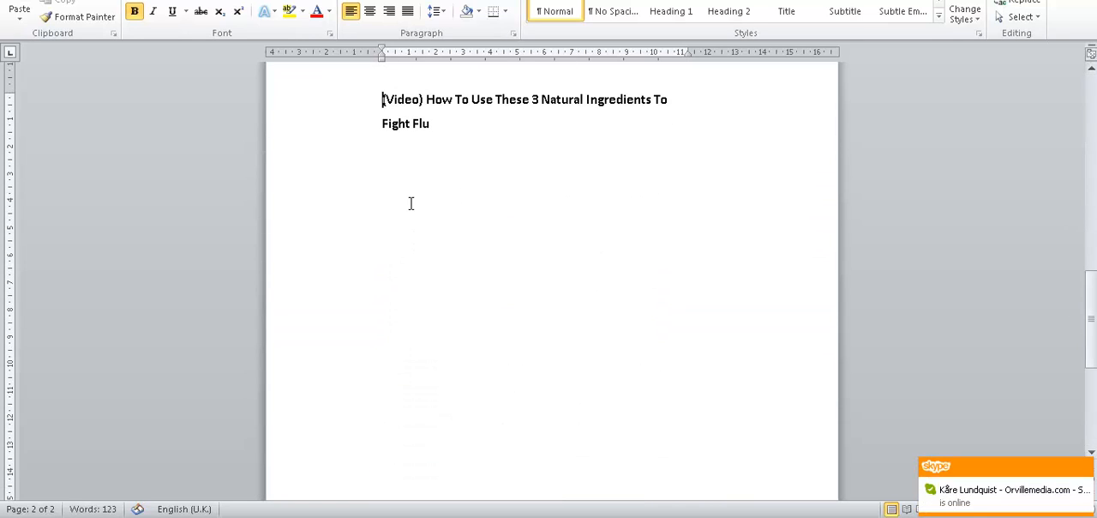
{"action": "left_click", "coordinate": [407, 140]}
{"action": "left_click", "coordinate": [440, 133]}
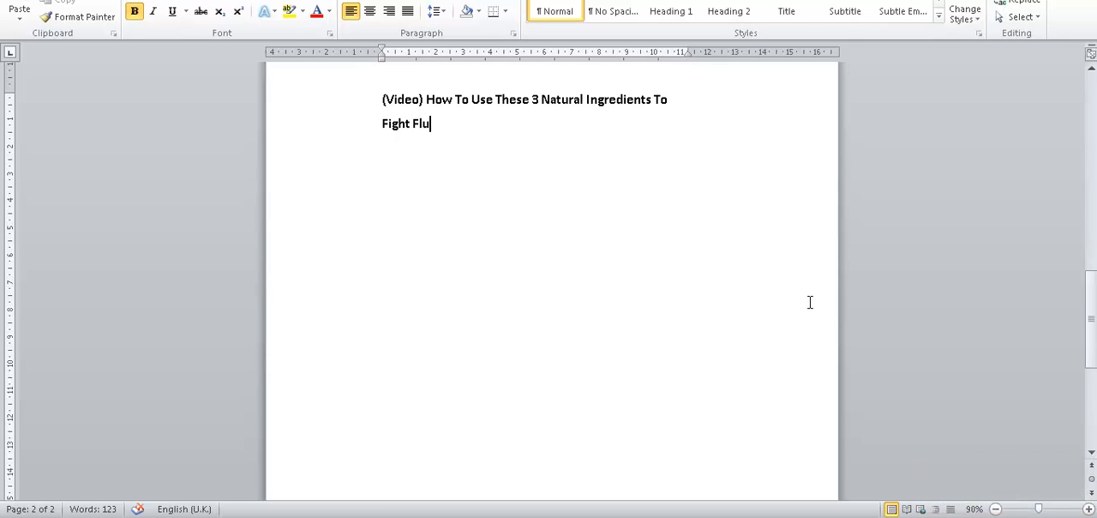
{"action": "key", "text": "Return"}
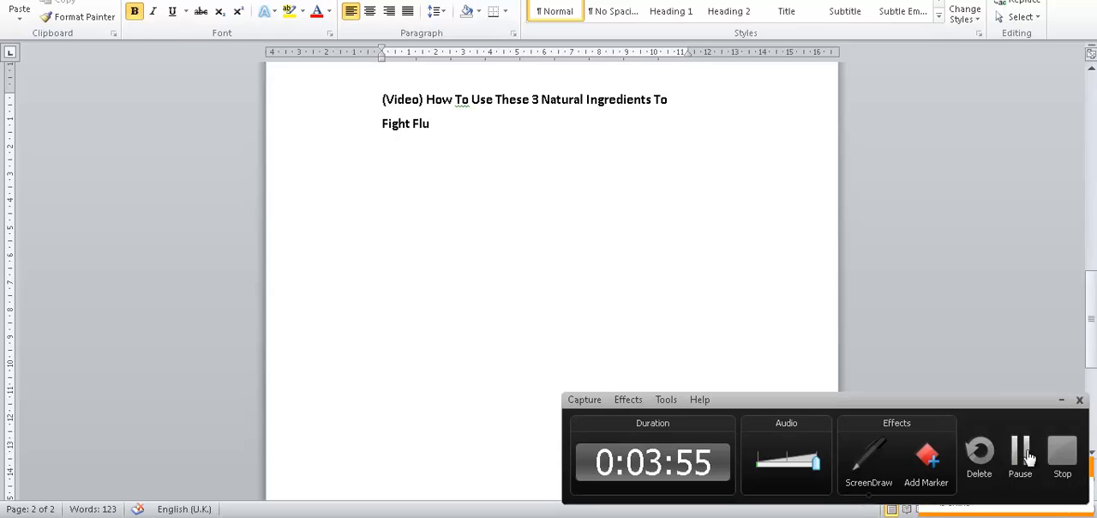
Step: In the browser, open Chatelaine's homemade flu-fighting tea recipe from the search results, skipping its ad, and look over the article
{"action": "left_click", "coordinate": [1030, 457]}
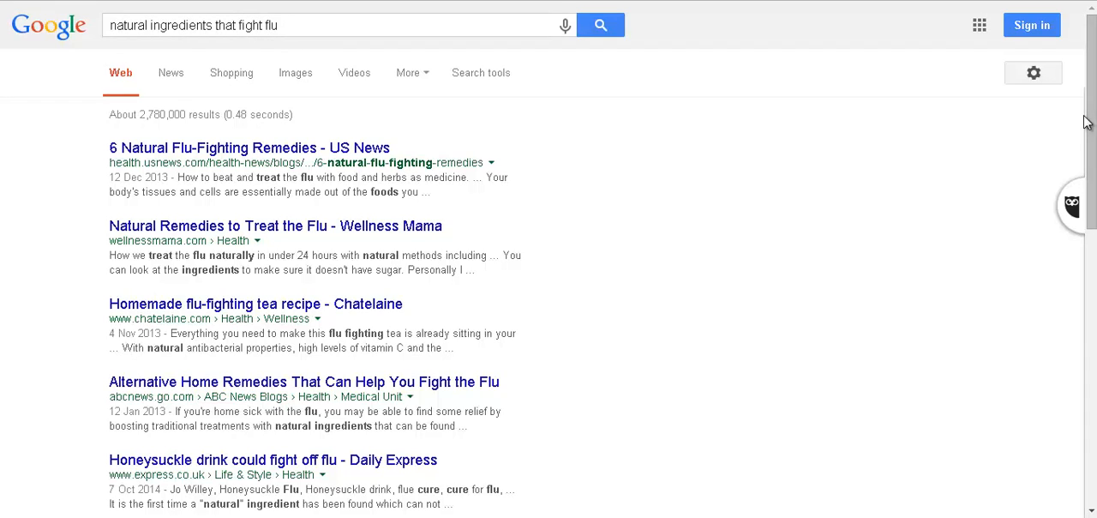
{"action": "mouse_move", "coordinate": [1096, 123]}
{"action": "left_mouse_down"}
{"action": "mouse_move", "coordinate": [1095, 159]}
{"action": "mouse_move", "coordinate": [1096, 138]}
{"action": "left_mouse_up"}
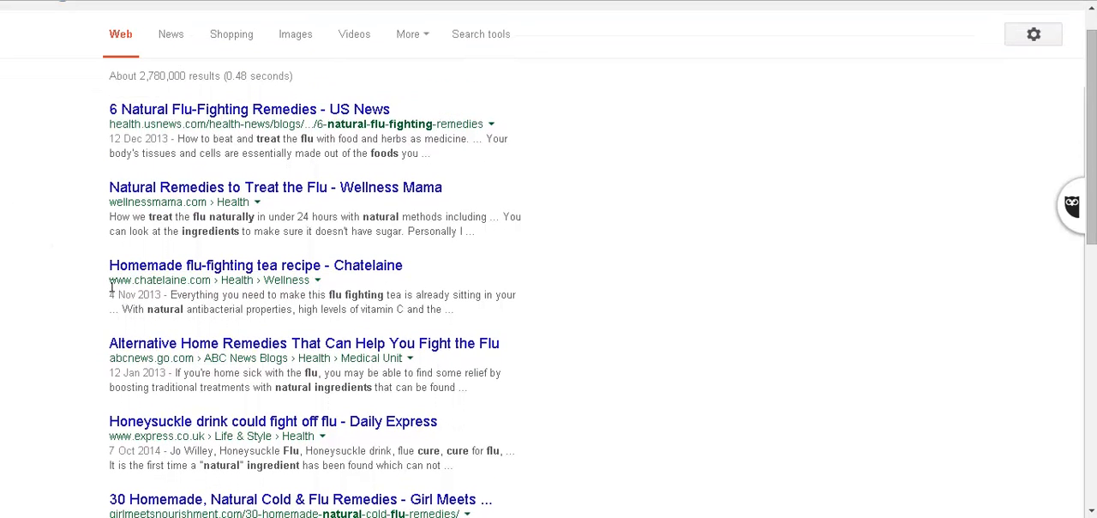
{"action": "right_click", "coordinate": [273, 268]}
{"action": "left_click", "coordinate": [302, 279]}
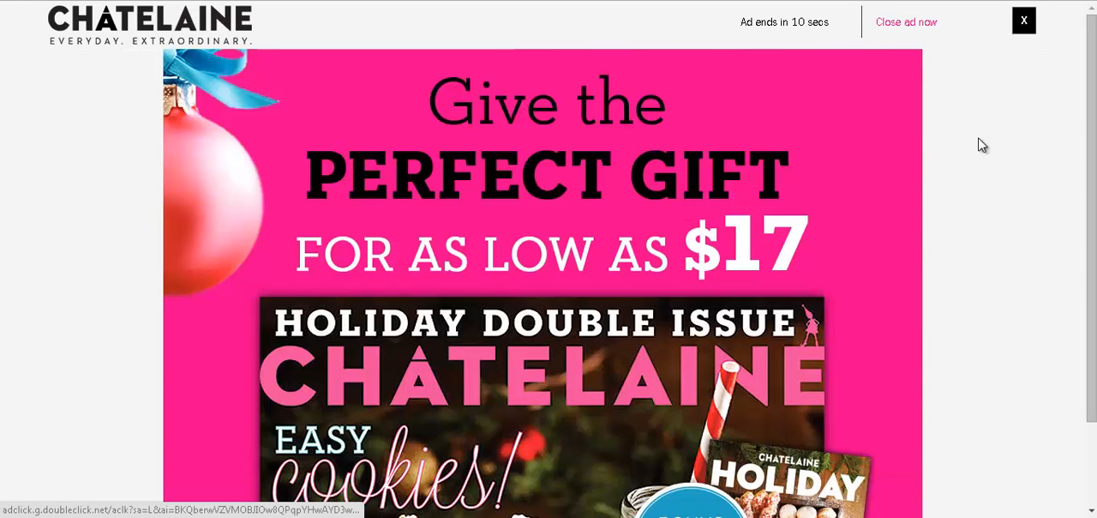
{"action": "scroll", "coordinate": [992, 136], "scroll_direction": "down", "scroll_amount": 2}
{"action": "scroll", "coordinate": [992, 135], "scroll_direction": "up", "scroll_amount": 2}
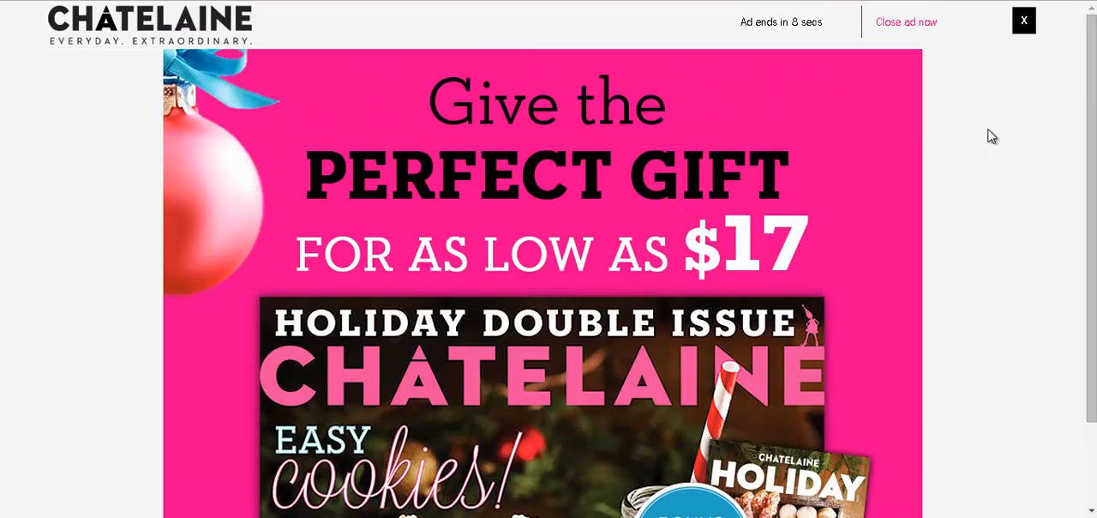
{"action": "left_click", "coordinate": [917, 26]}
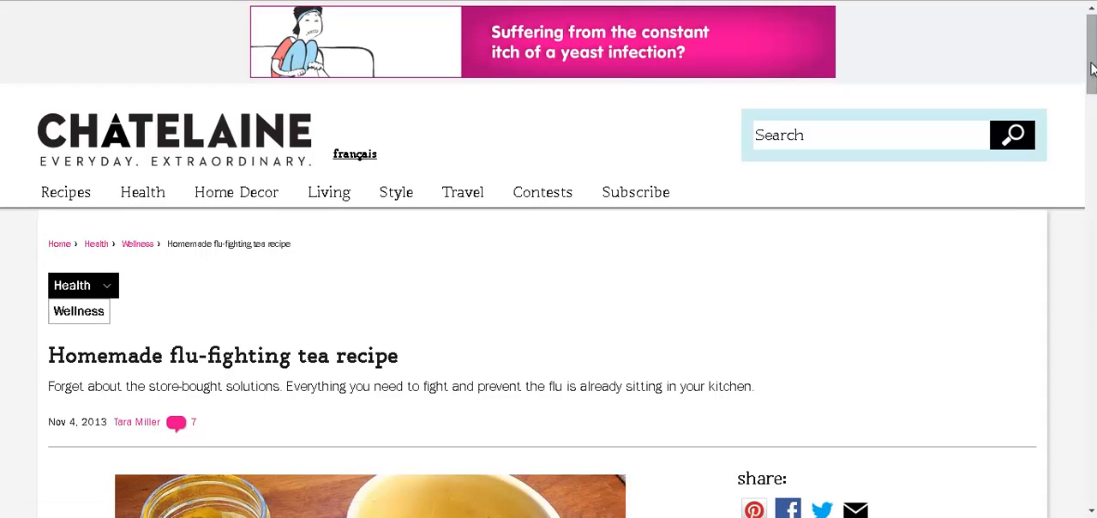
{"action": "left_click_drag", "start_coordinate": [1095, 76], "coordinate": [1095, 124]}
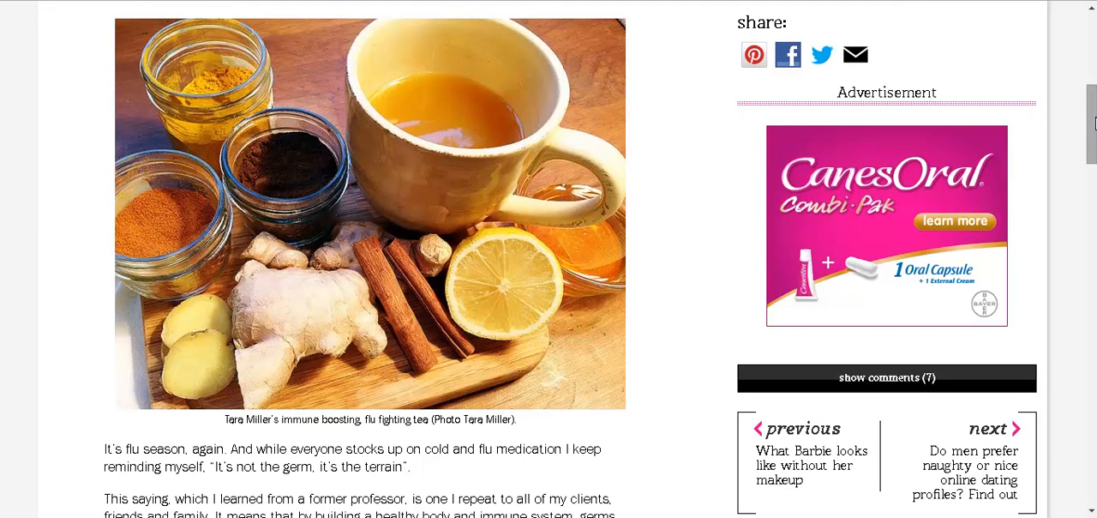
{"action": "left_click_drag", "start_coordinate": [1093, 112], "coordinate": [1094, 37]}
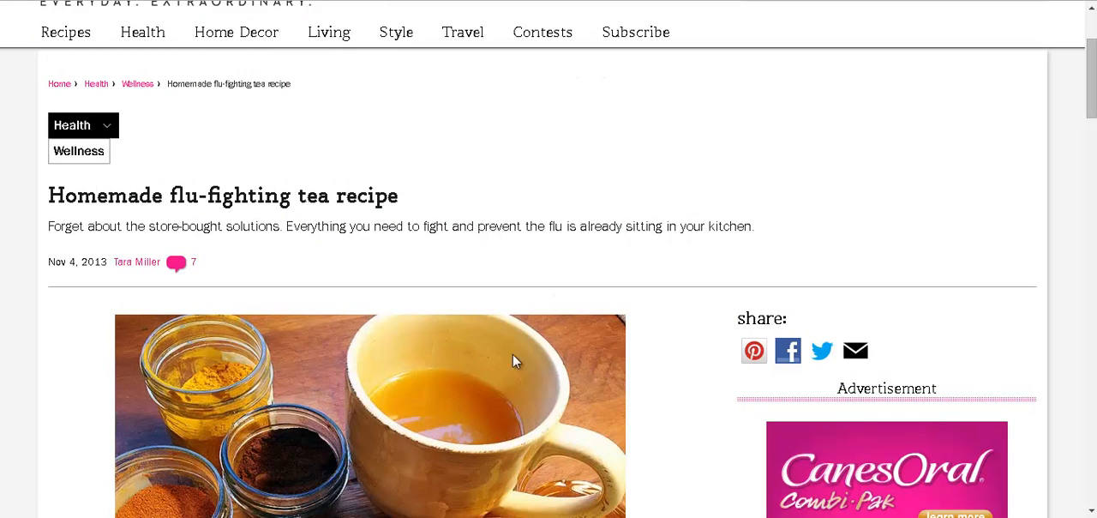
{"action": "key", "text": "alt+Tab"}
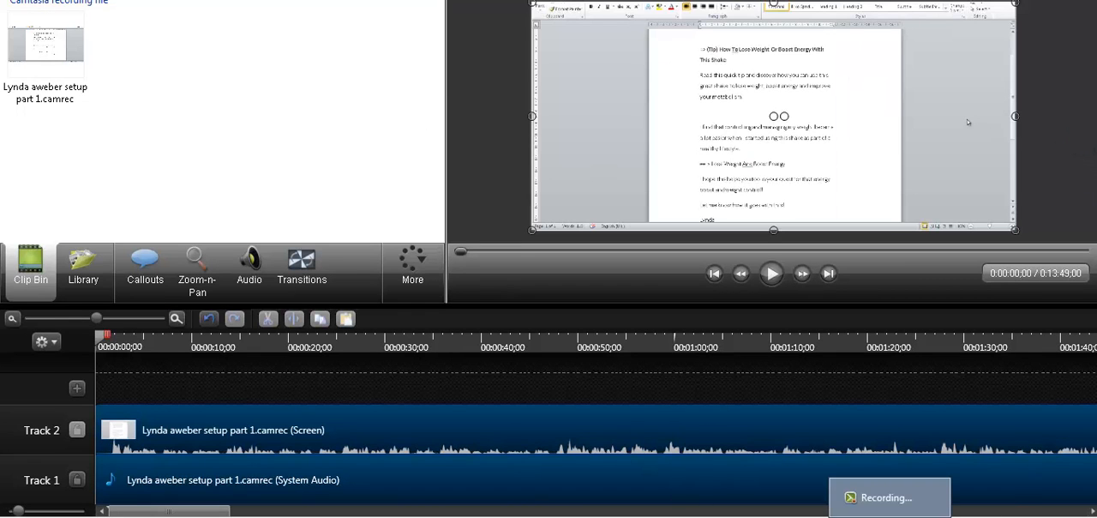
{"action": "left_click", "coordinate": [892, 499]}
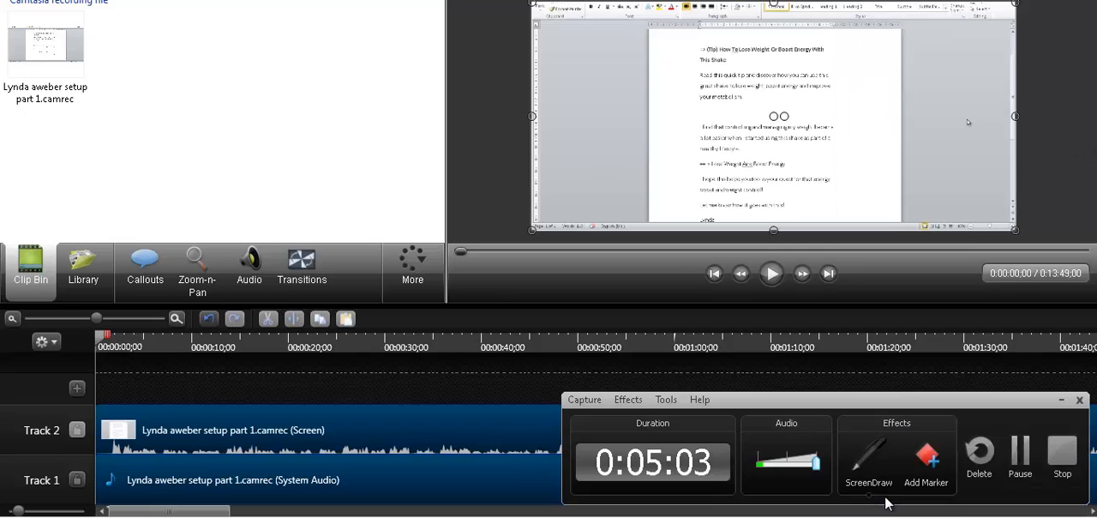
{"action": "left_click", "coordinate": [1020, 452]}
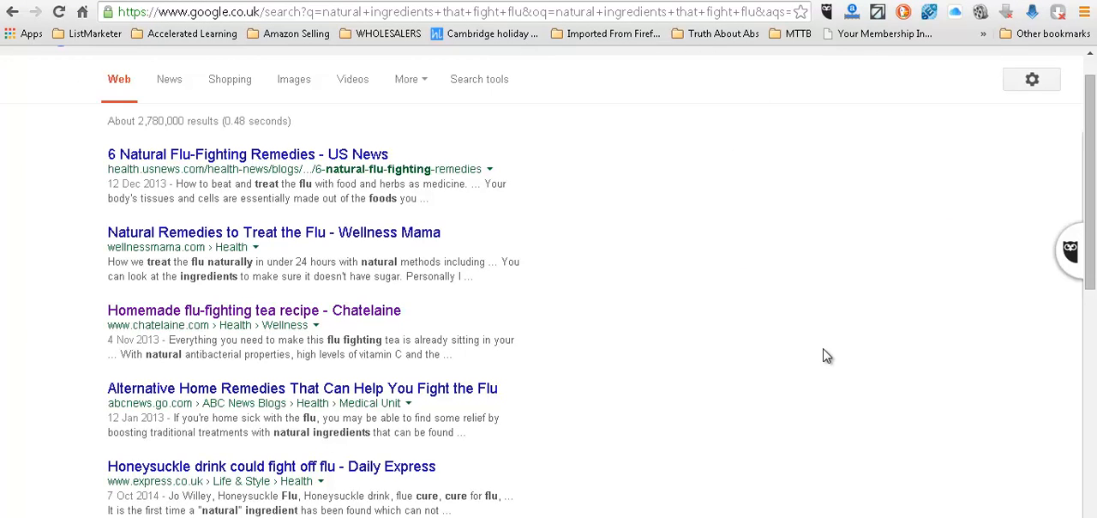
Step: Review the flu search results again, and look back over Chatelaine's flu-fighting tea article up to its title
{"action": "scroll", "coordinate": [826, 356], "scroll_direction": "up", "scroll_amount": 1}
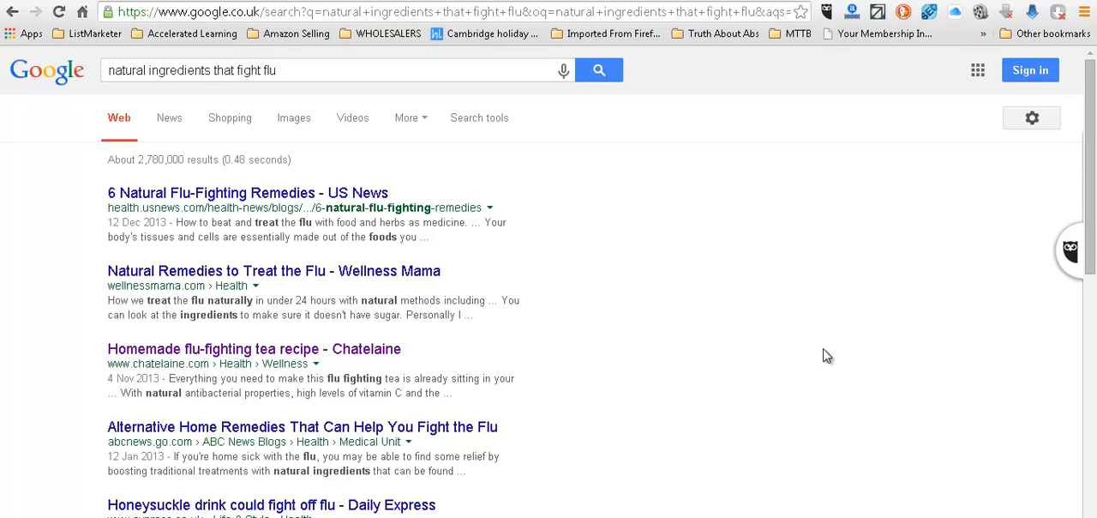
{"action": "key", "text": "F9"}
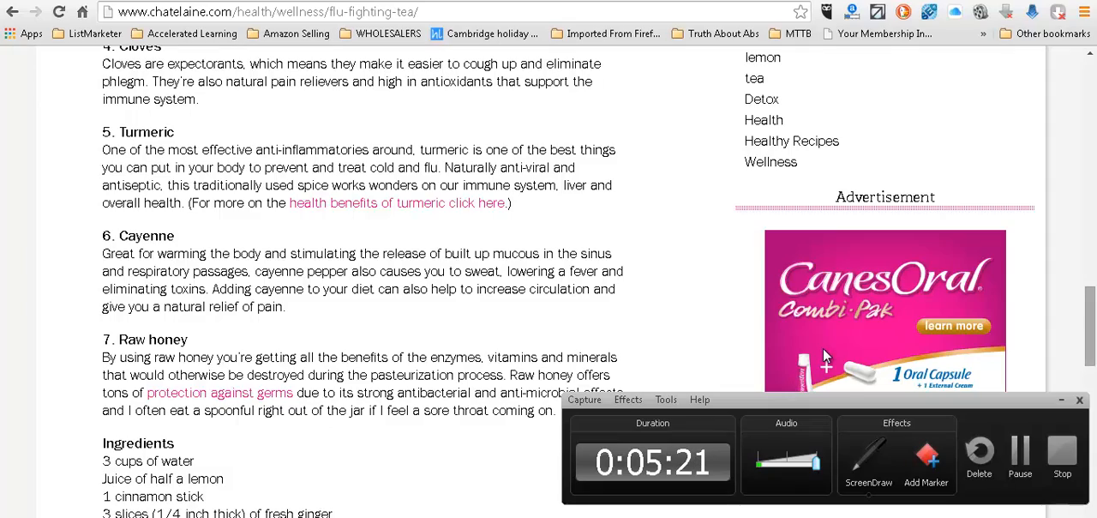
{"action": "scroll", "coordinate": [823, 347], "scroll_direction": "up", "scroll_amount": 10}
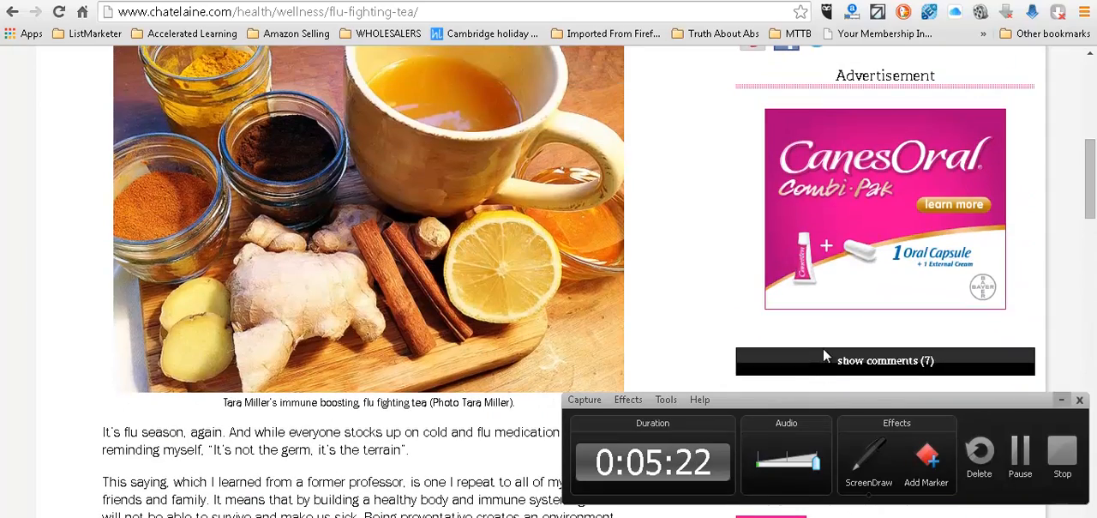
{"action": "scroll", "coordinate": [824, 356], "scroll_direction": "up", "scroll_amount": 6}
{"action": "scroll", "coordinate": [826, 355], "scroll_direction": "down", "scroll_amount": 2}
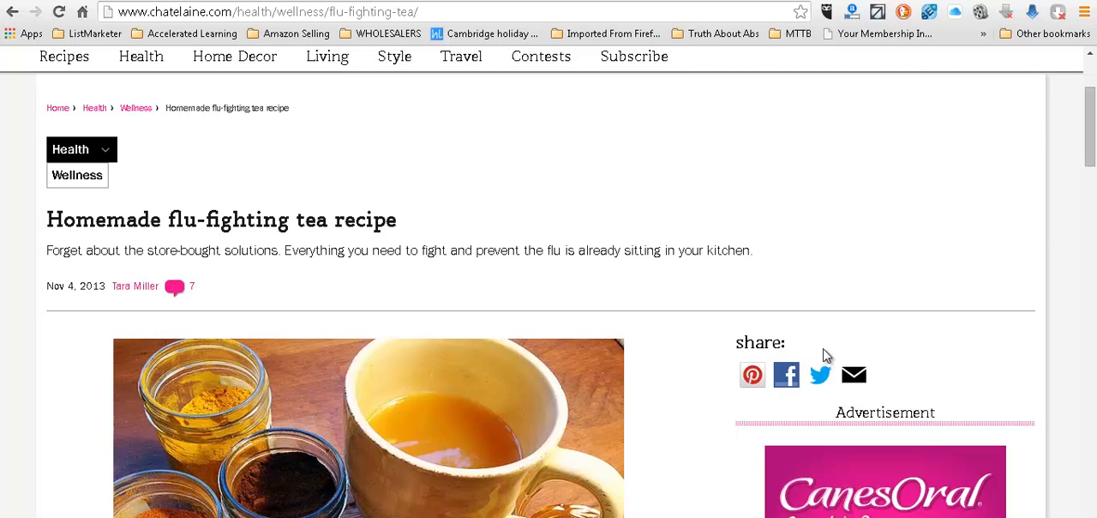
Step: Switch to Word and replace the bracketed word "Video" in the subject line with "Recipe"
{"action": "key", "text": "alt+Tab"}
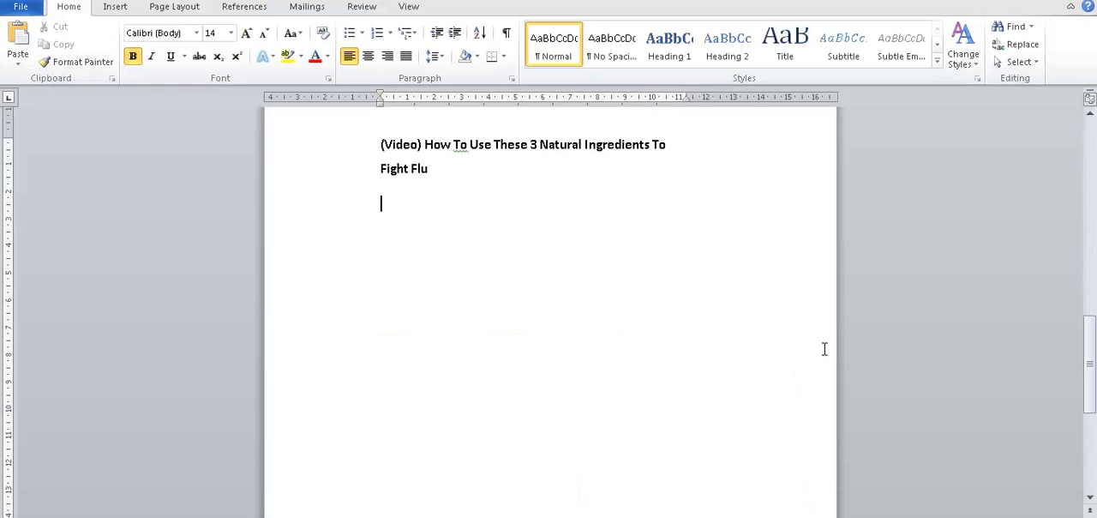
{"action": "key", "text": "Up"}
{"action": "key", "text": "Up"}
{"action": "key", "text": "Right"}
{"action": "key", "text": "Right"}
{"action": "key", "text": "Right"}
{"action": "key", "text": "Right"}
{"action": "key", "text": "Right"}
{"action": "key", "text": "Right"}
{"action": "key", "text": "BackSpace"}
{"action": "key", "text": "BackSpace"}
{"action": "key", "text": "BackSpace"}
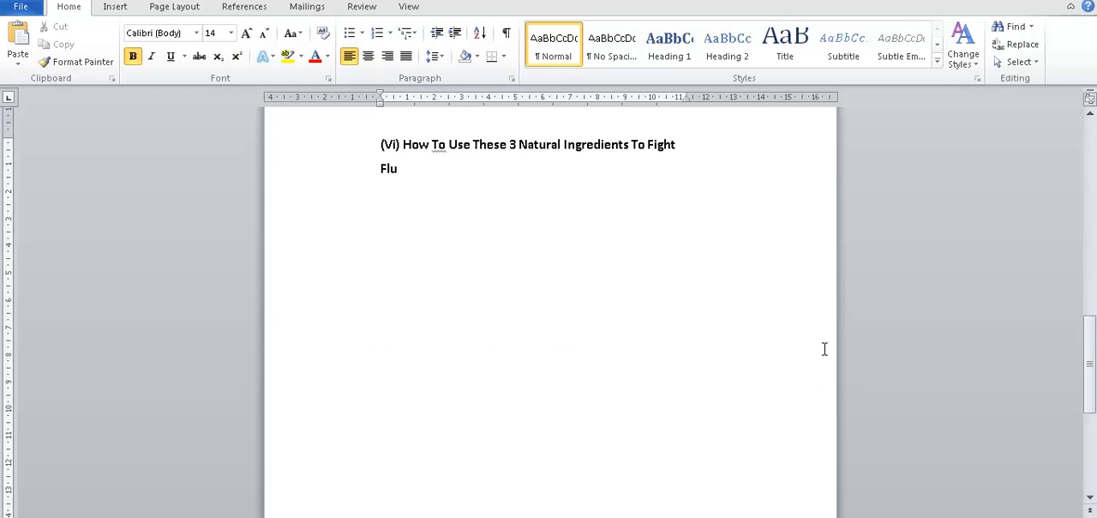
{"action": "key", "text": "BackSpace"}
{"action": "key", "text": "BackSpace"}
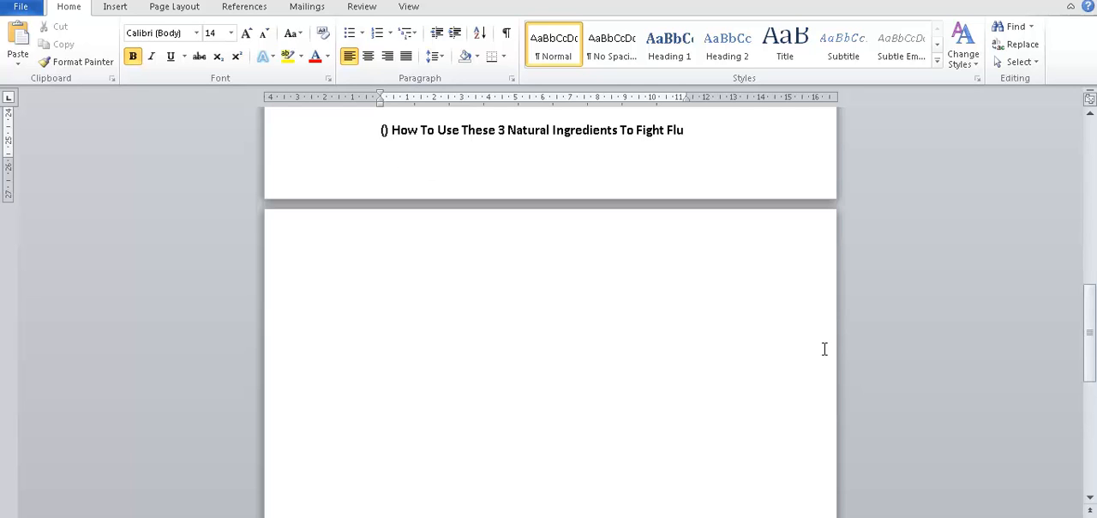
{"action": "type", "text": "Recipe"}
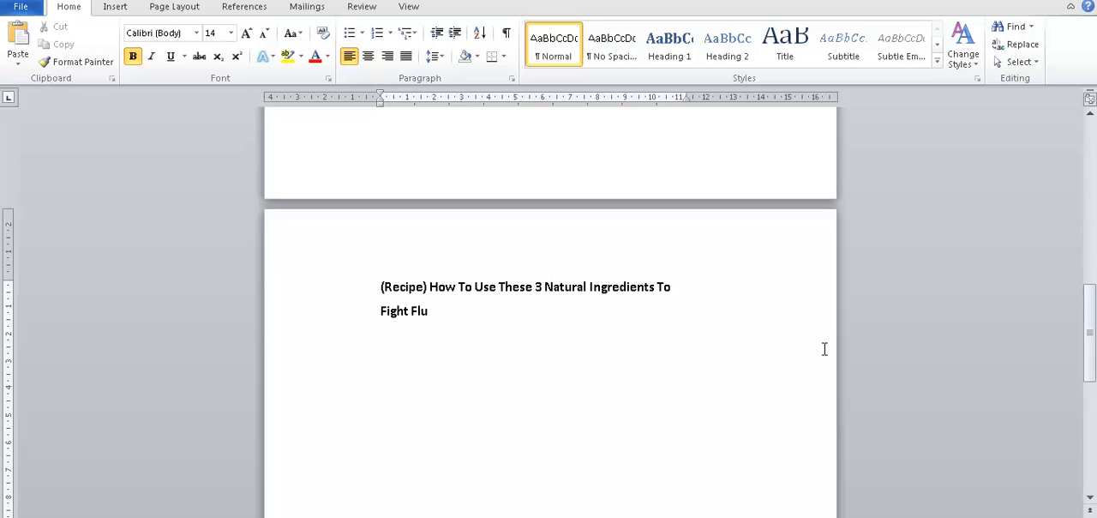
Step: Check the article's title in the browser, and in Word replace the subject text after "(Recipe)" with "Home"
{"action": "left_click", "coordinate": [551, 517]}
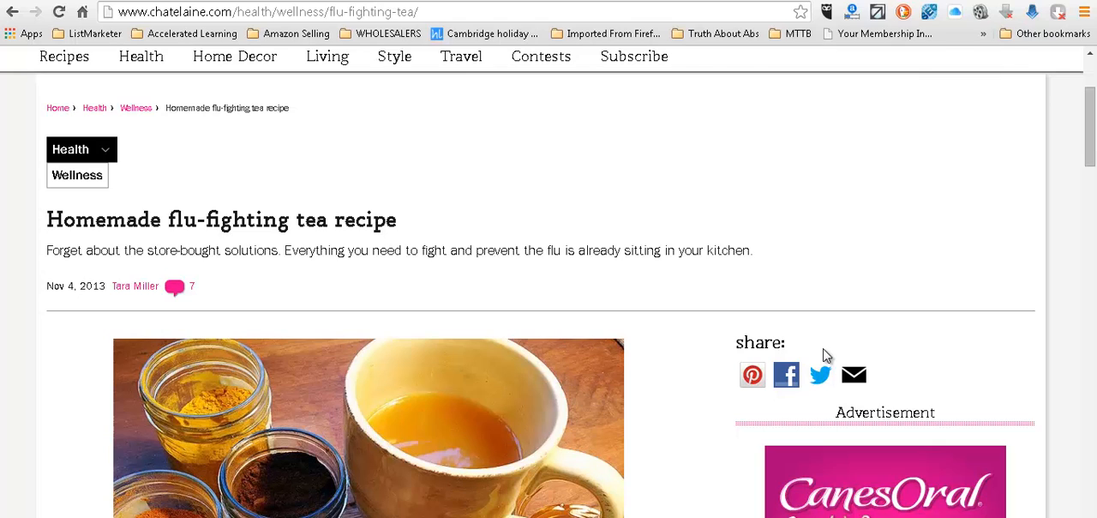
{"action": "key", "text": "alt+Tab"}
{"action": "key", "text": "Right"}
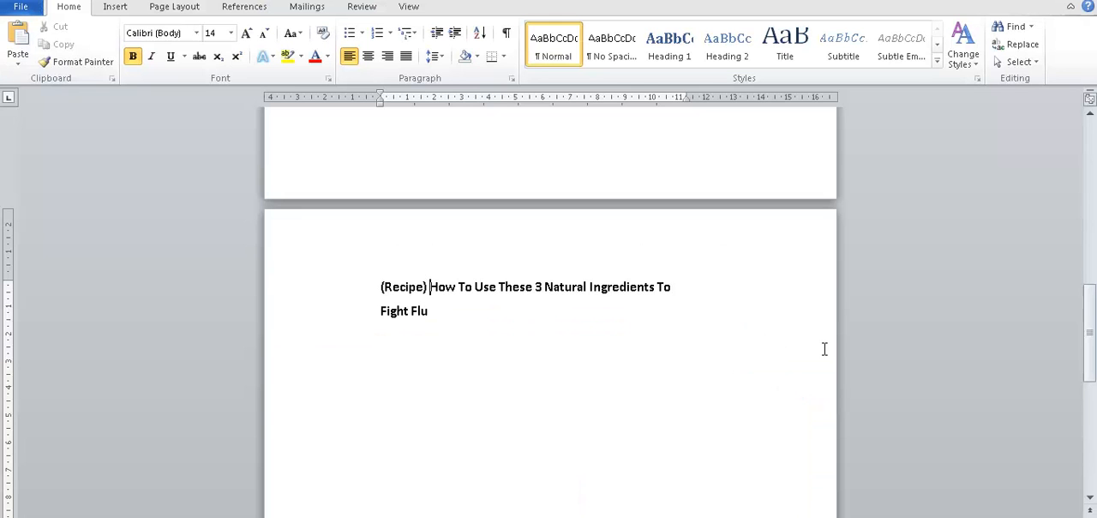
{"action": "key", "text": "ctrl+shift+Down"}
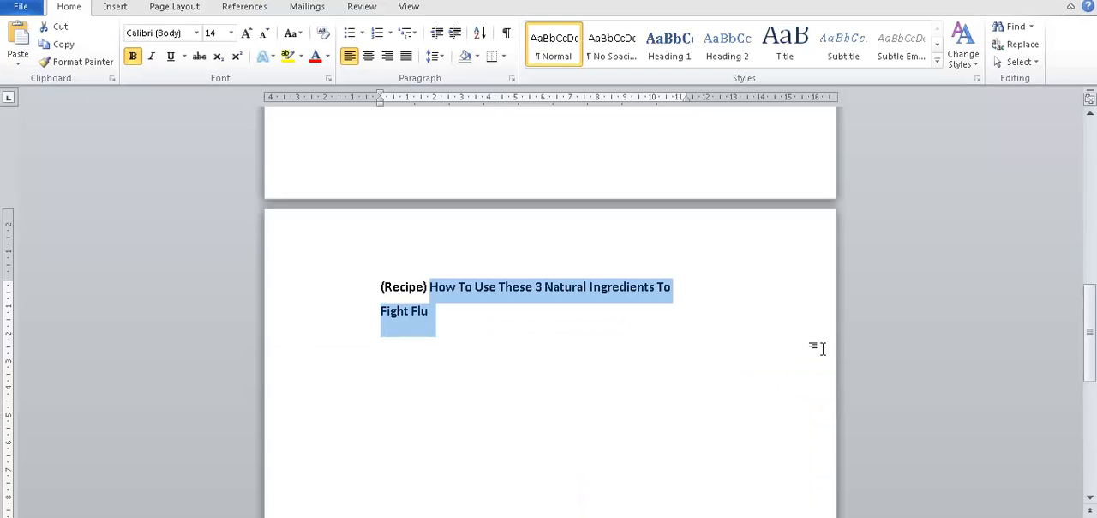
{"action": "type", "text": "Hom "}
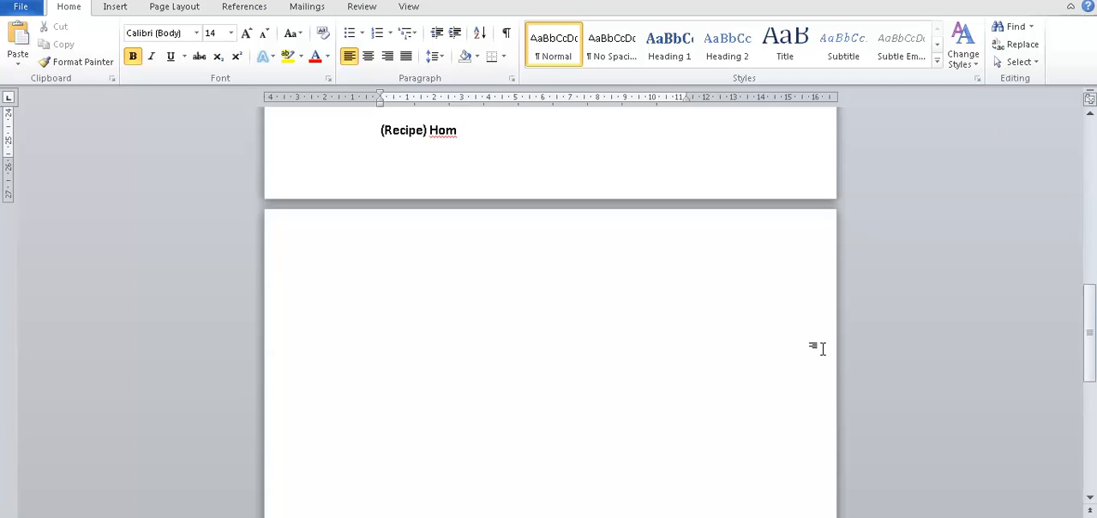
{"action": "type", "text": "e"}
{"action": "key", "text": "Return"}
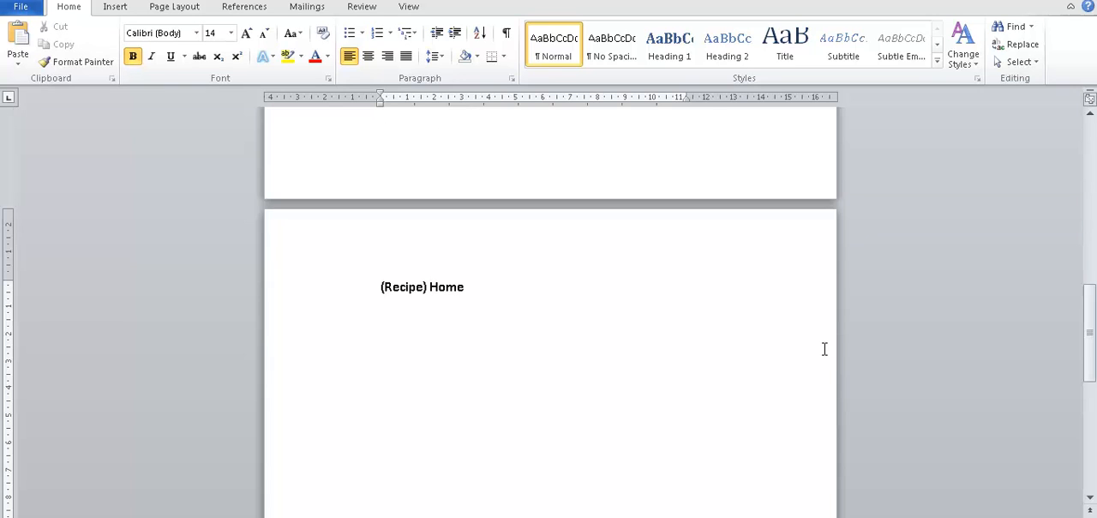
Step: Complete the subject line so that it reads "(Recipe) Homemade Flu Fighting Tea.."
{"action": "key", "text": "Right"}
{"action": "key", "text": "Right"}
{"action": "key", "text": "Right"}
{"action": "key", "text": "Right"}
{"action": "type", "text": "made Flu Figh"}
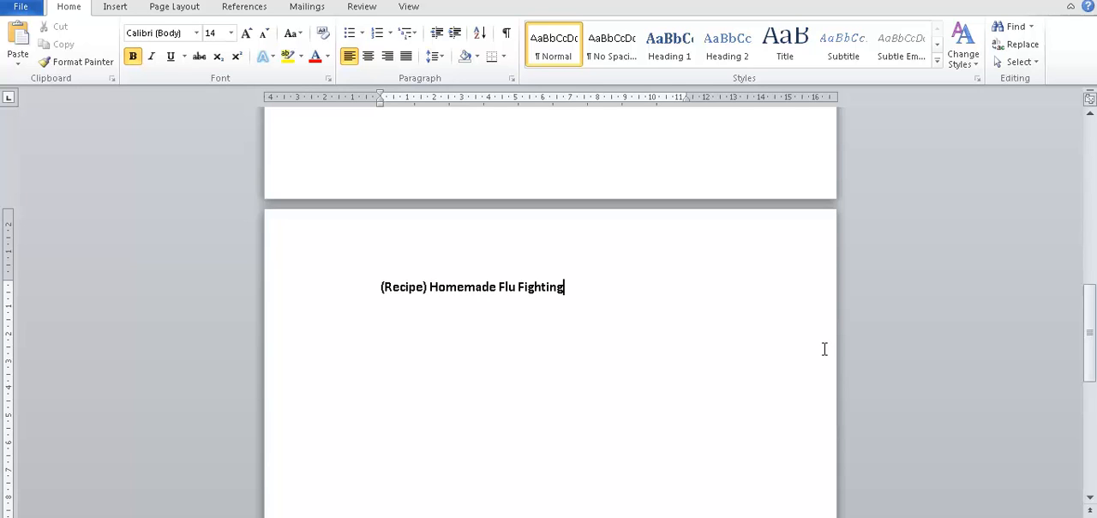
{"action": "type", "text": "ting Te"}
Step: Start a non-bold body paragraph beneath the subject line with "Read this short"
{"action": "type", "text": "Read"}
{"action": "key", "text": "BackSpace"}
{"action": "key", "text": "BackSpace"}
{"action": "key", "text": "BackSpace"}
{"action": "key", "text": "BackSpace"}
{"action": "key", "text": "ctrl+b"}
{"action": "type", "text": "Read"}
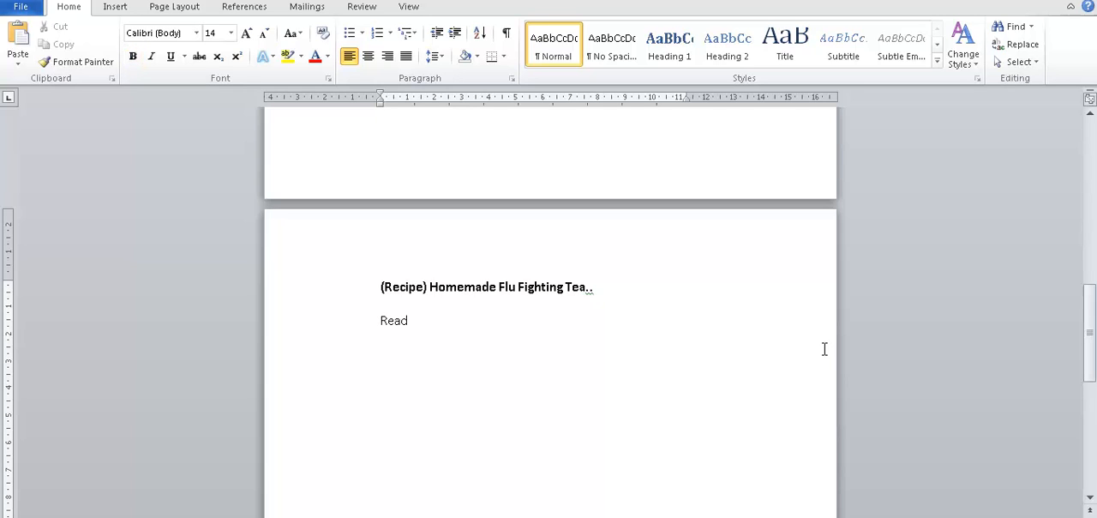
{"action": "type", "text": " t"}
{"action": "key", "text": "BackSpace"}
{"action": "type", "text": "short artcle"}
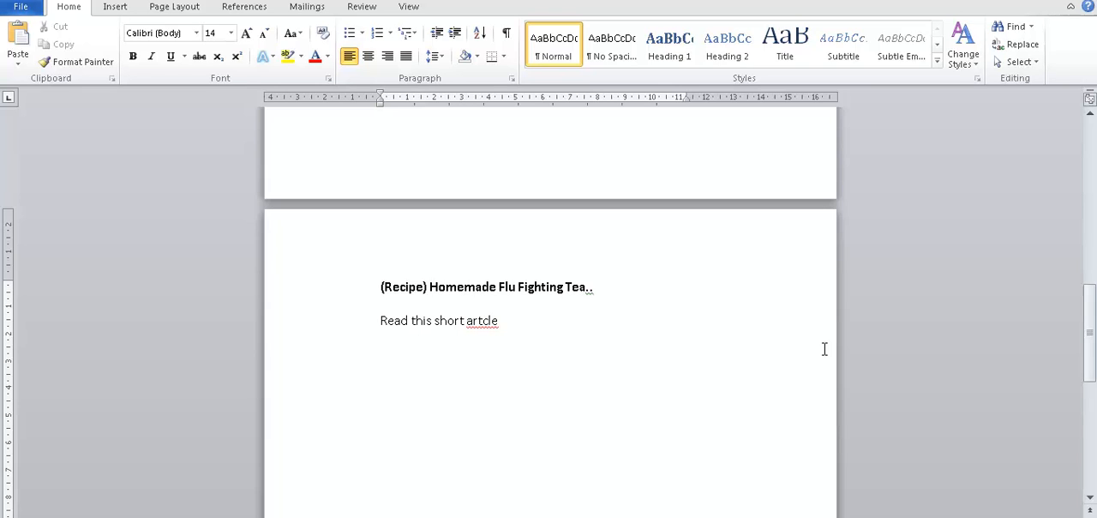
{"action": "type", "text": " I came ac"}
Step: Continue the body sentence with "article I came across", retyping the misspelled word "article"
{"action": "key", "text": "BackSpace"}
{"action": "key", "text": "BackSpace"}
{"action": "key", "text": "BackSpace"}
{"action": "key", "text": "BackSpace"}
{"action": "key", "text": "BackSpace"}
{"action": "key", "text": "BackSpace"}
{"action": "key", "text": "BackSpace"}
{"action": "key", "text": "BackSpace"}
{"action": "key", "text": "BackSpace"}
{"action": "key", "text": "BackSpace"}
{"action": "key", "text": "BackSpace"}
{"action": "type", "text": "icle I cam"}
{"action": "type", "text": "oss"}
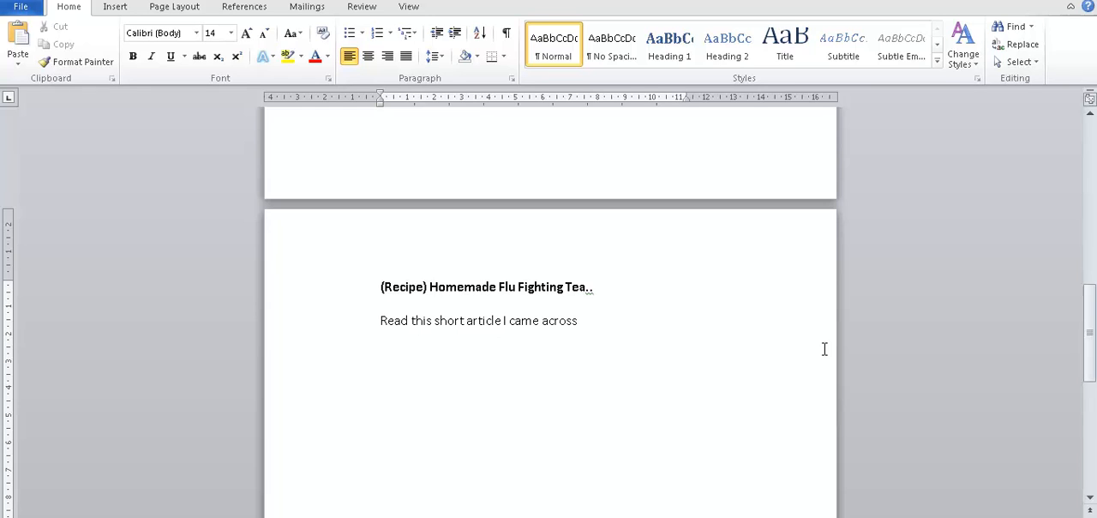
{"action": "type", "text": " and discover the"}
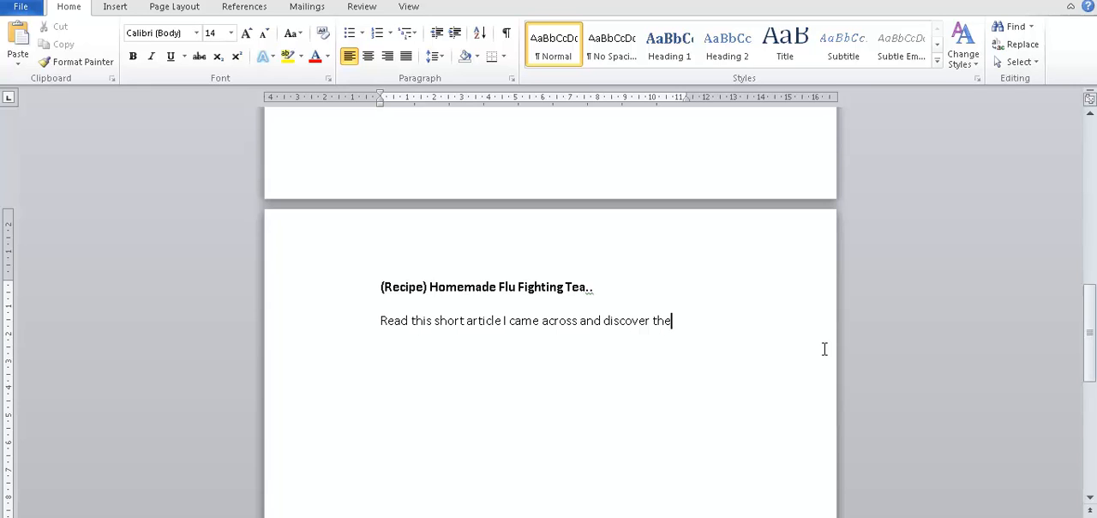
{"action": "type", "text": " quick flu fighting te"}
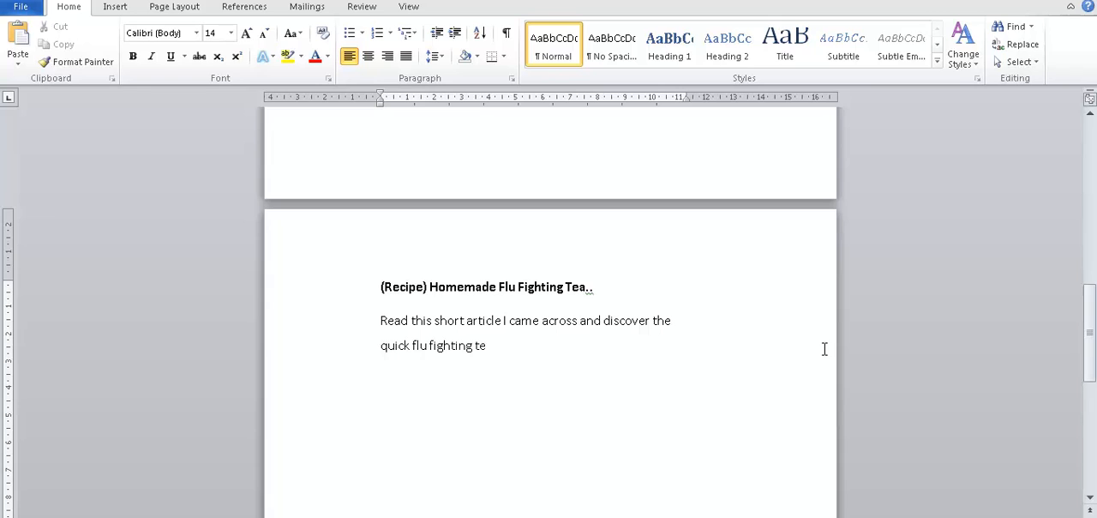
{"action": "type", "text": "a that you can make "}
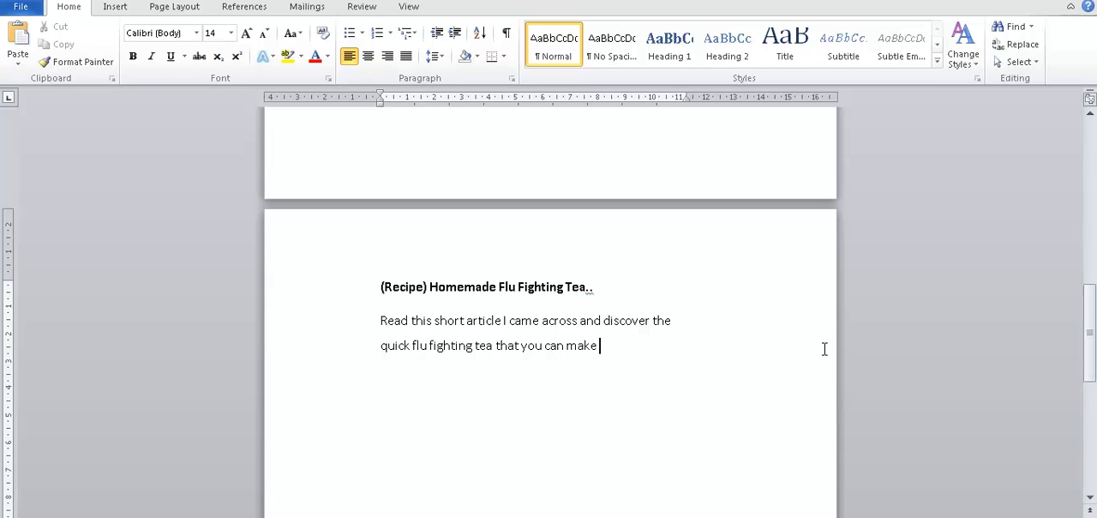
{"action": "type", "text": "from ingridients"}
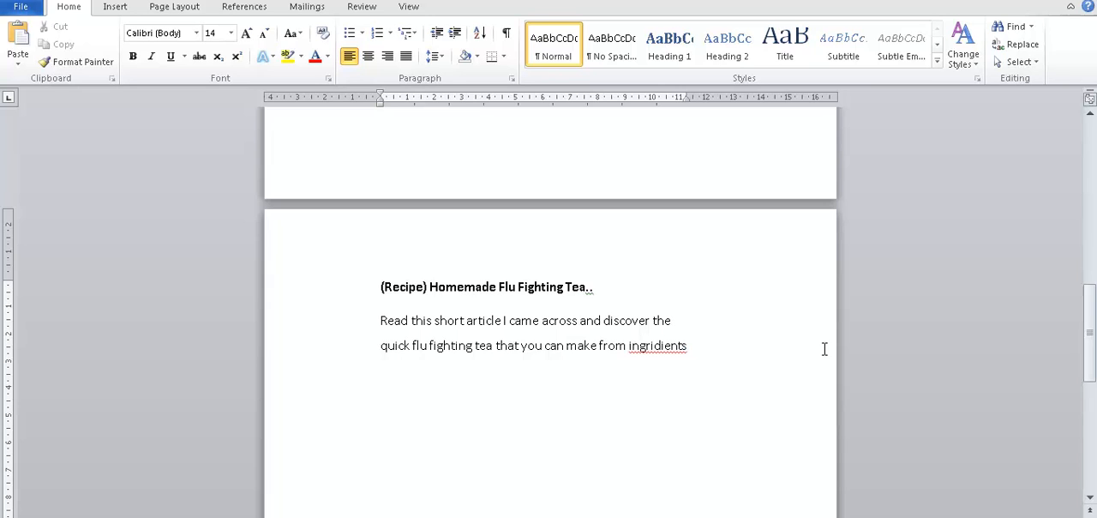
{"action": "type", "text": " that are in your kitchen rig"}
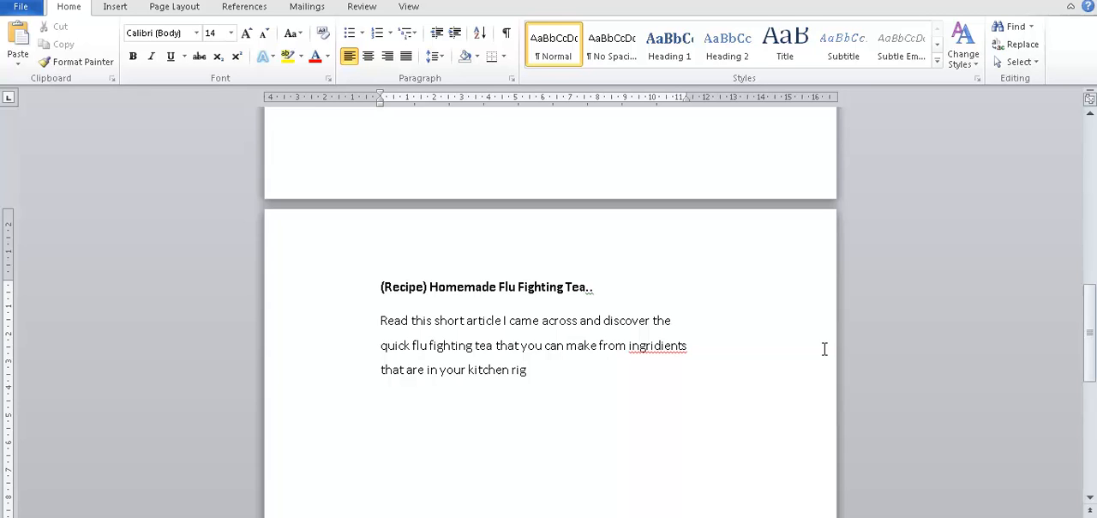
{"action": "type", "text": "ht now"}
Step: Finish the sentence with "from ingredients that are in your kitchen right now!", correcting the misspelled "ingredients" with the spelling suggestion
{"action": "key", "text": "Left"}
{"action": "key", "text": "Left"}
{"action": "key", "text": "Left"}
{"action": "key", "text": "Left"}
{"action": "key", "text": "Left"}
{"action": "key", "text": "Left"}
{"action": "right_click", "coordinate": [825, 348]}
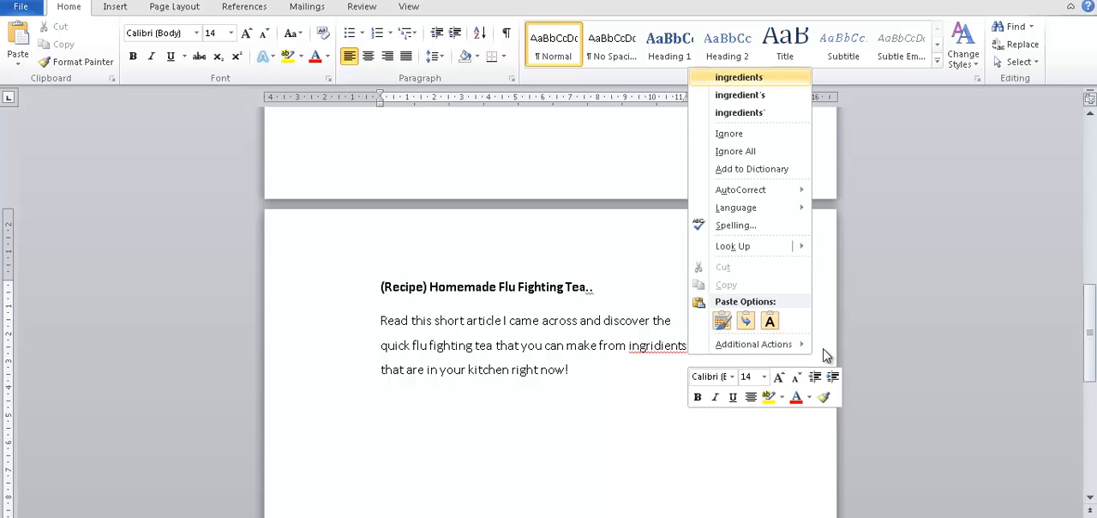
{"action": "key", "text": "Return"}
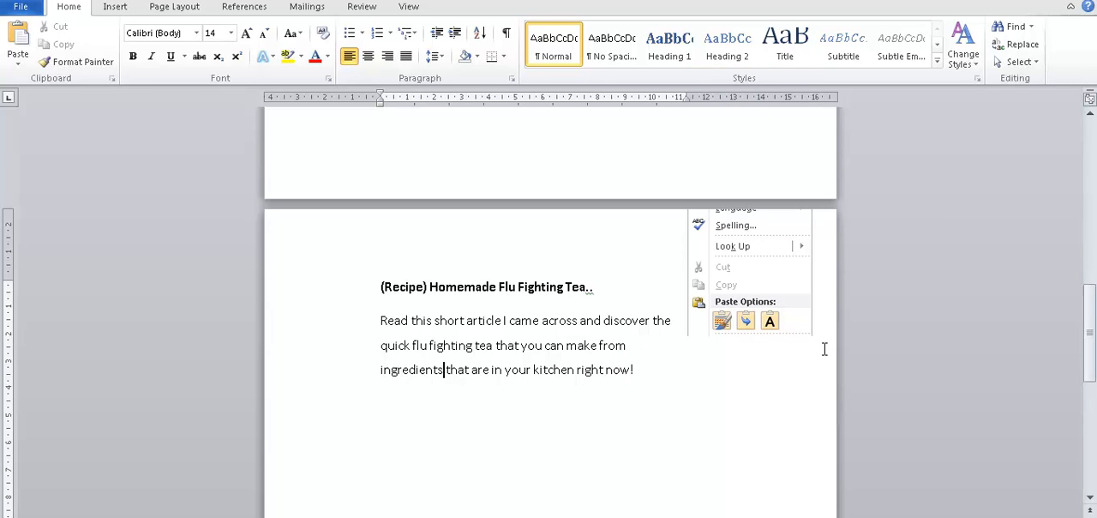
Step: Turn on bold at the end of the body sentence and start a new line beneath it
{"action": "key", "text": "End"}
{"action": "key", "text": "ctrl+b"}
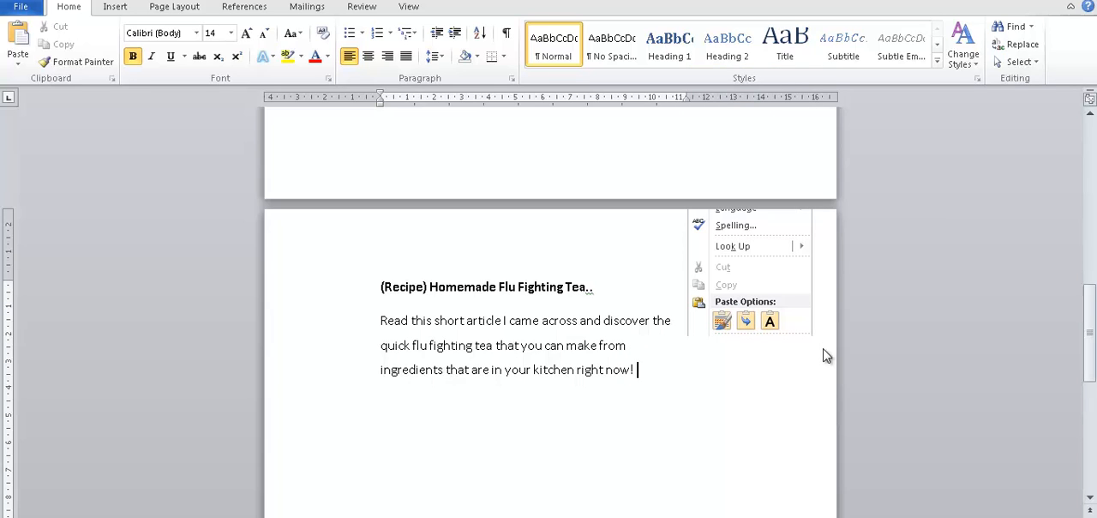
{"action": "key", "text": "Return"}
Step: In the browser, copy the image URL of the tea photo in the Chatelaine article
{"action": "key", "text": "alt+Tab"}
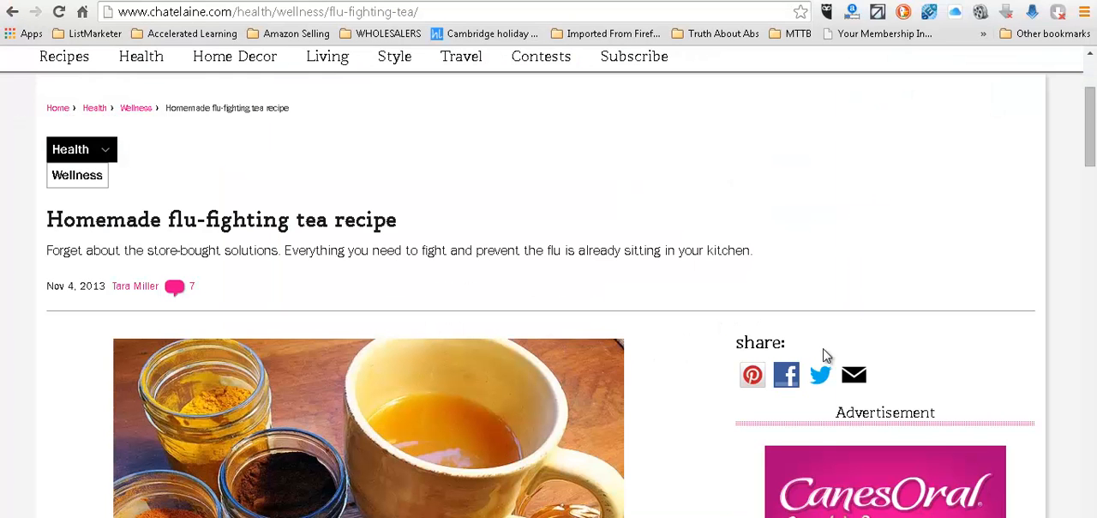
{"action": "scroll", "coordinate": [824, 355], "scroll_direction": "down", "scroll_amount": 4}
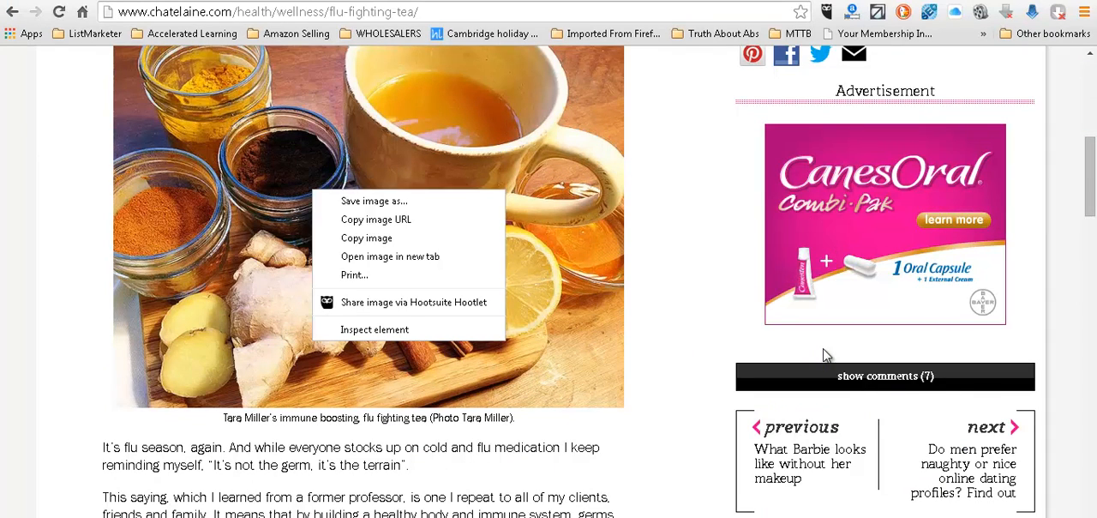
{"action": "key", "text": "Down"}
{"action": "key", "text": "Down"}
{"action": "key", "text": "Down"}
{"action": "key", "text": "Up"}
{"action": "key", "text": "Return"}
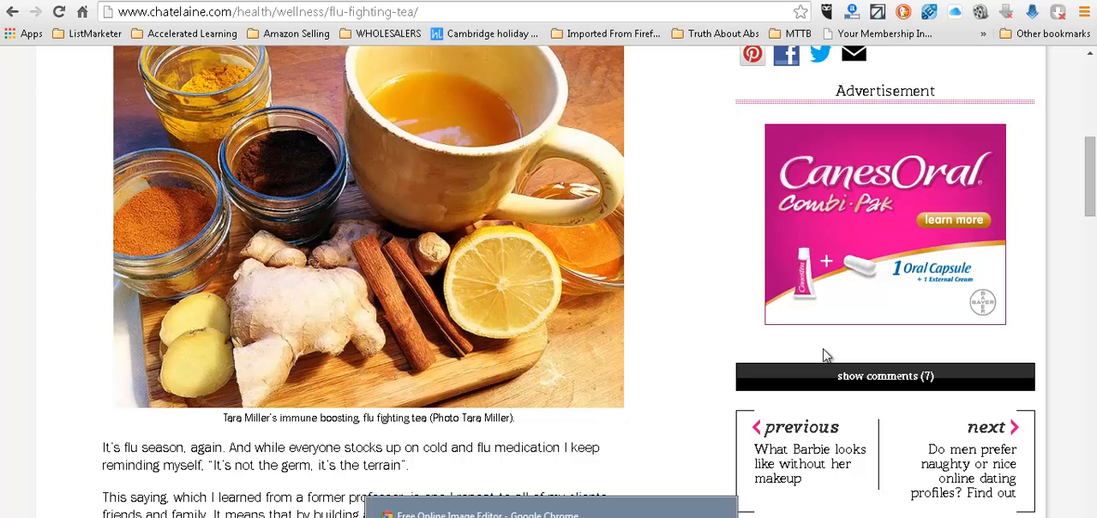
Step: In the Online Image Editor, upload the tea photo from the copied URL and resize it to a width of 200 px
{"action": "key", "text": "alt+Tab"}
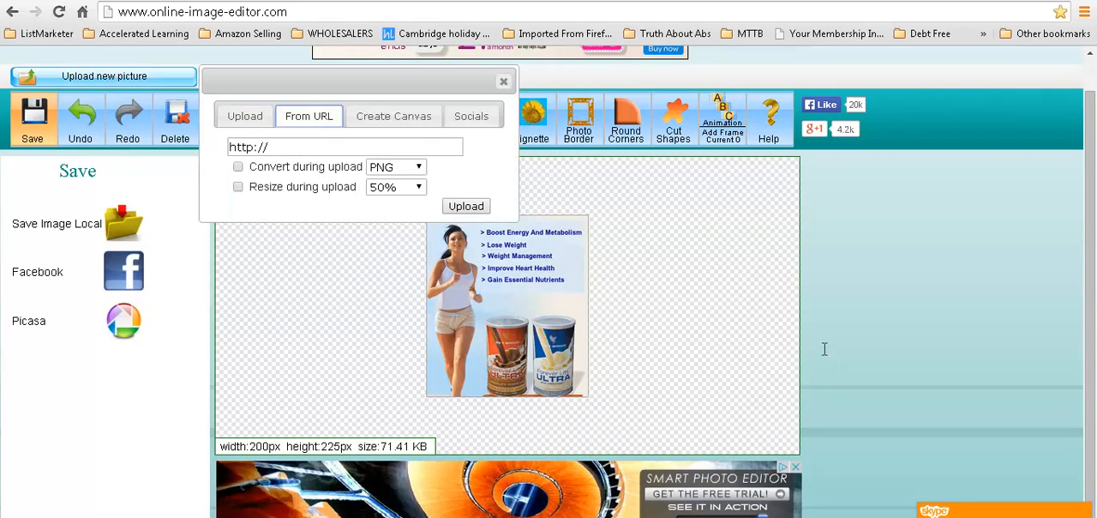
{"action": "type", "text": "http://www.chatelaine.com/wp-content/uploads/2013/10/TaraMiller_Tea2-660x504.jpg"}
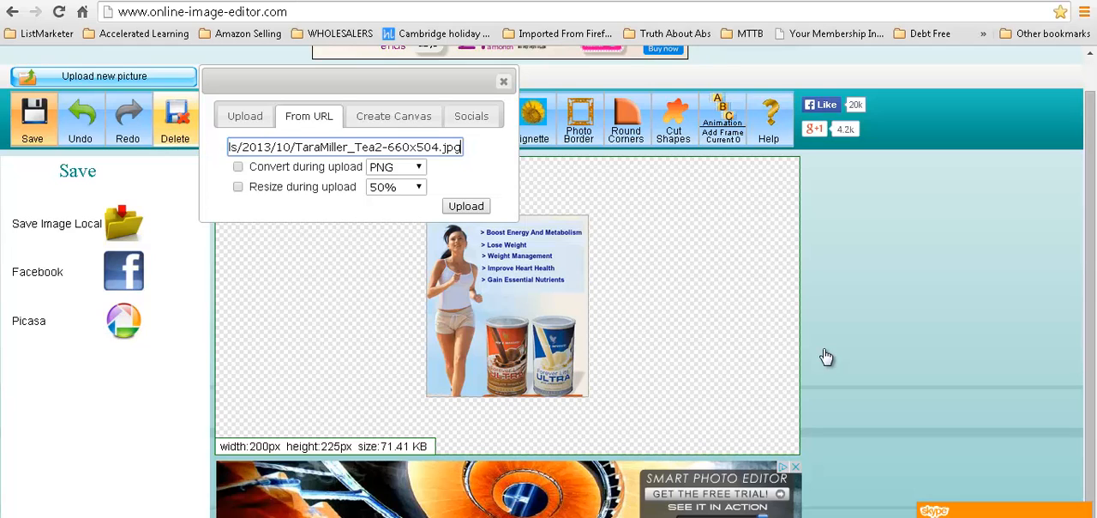
{"action": "key", "text": "Return"}
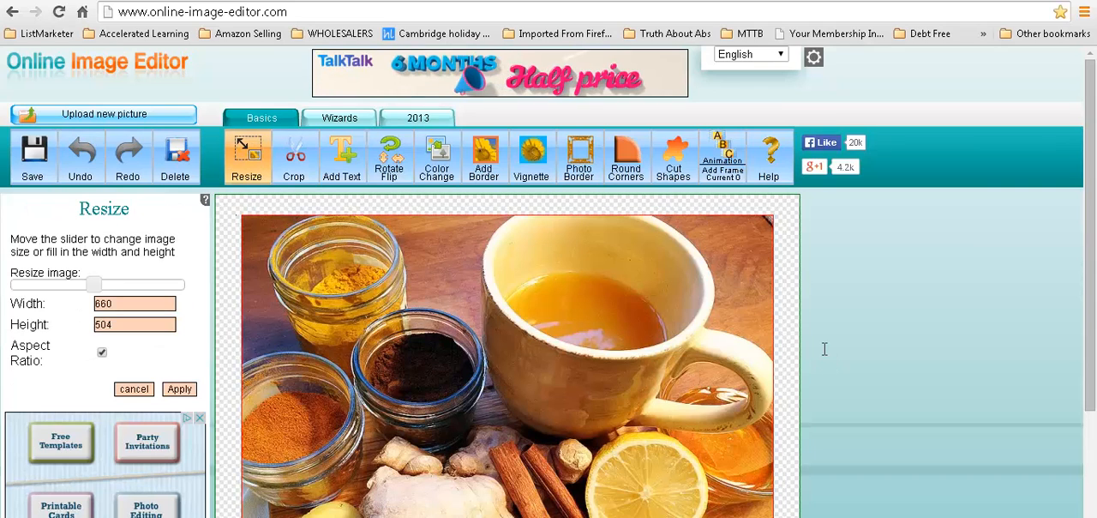
{"action": "type", "text": "200"}
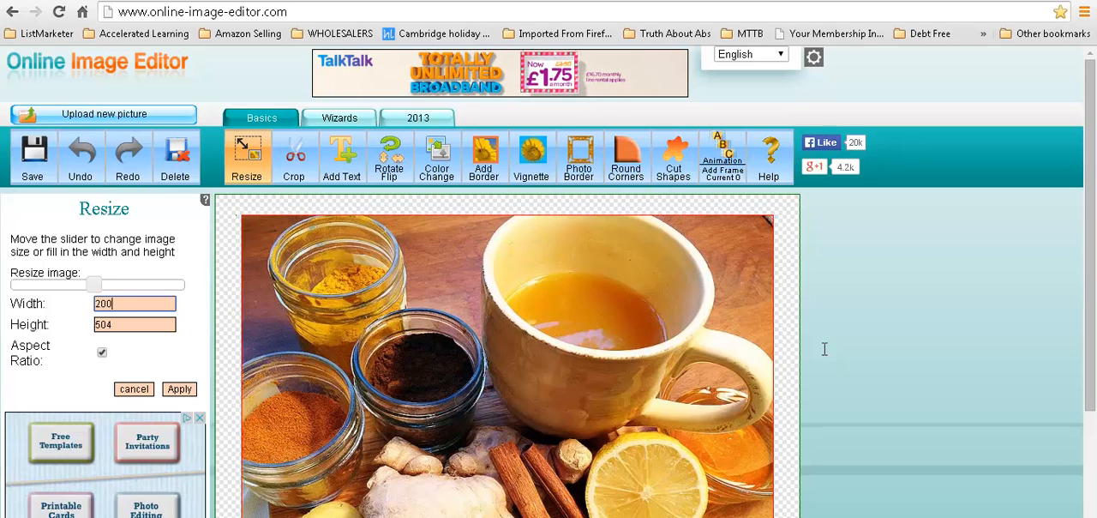
{"action": "key", "text": "Return"}
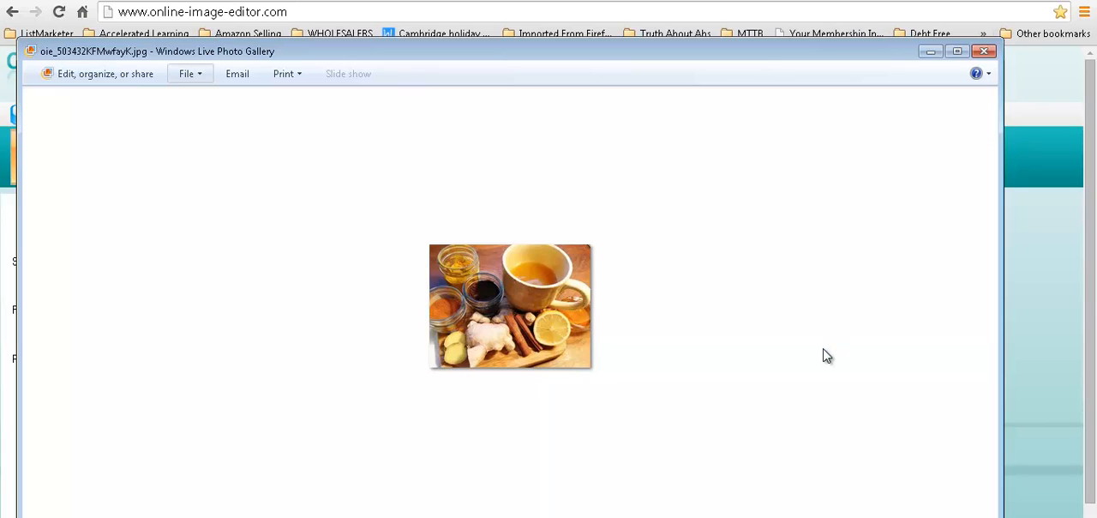
Step: Save a copy of the resized tea photo as "recipe image 200px" in the funnel folder under D2 Training > Boot Camp
{"action": "key", "text": "alt+f"}
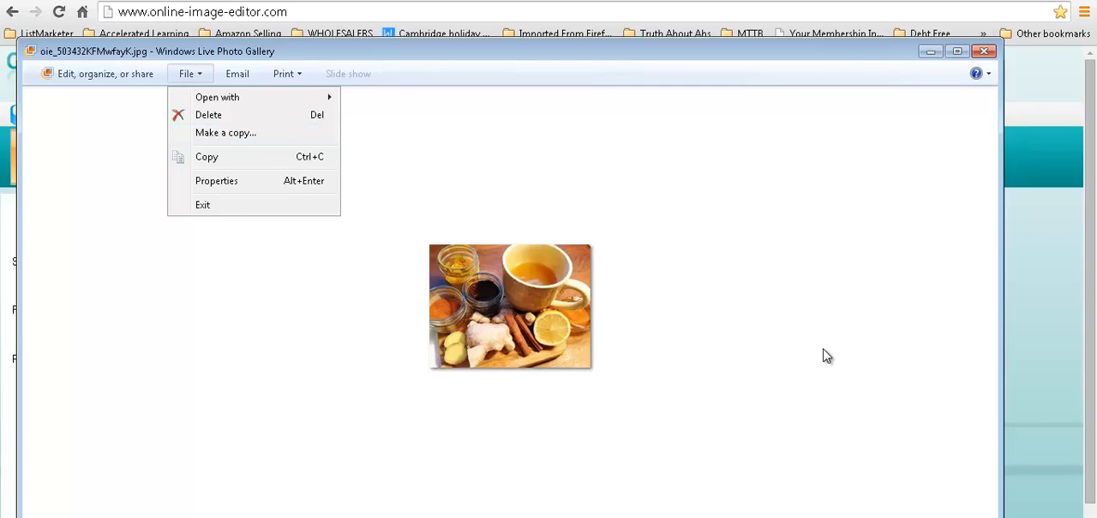
{"action": "key", "text": "m"}
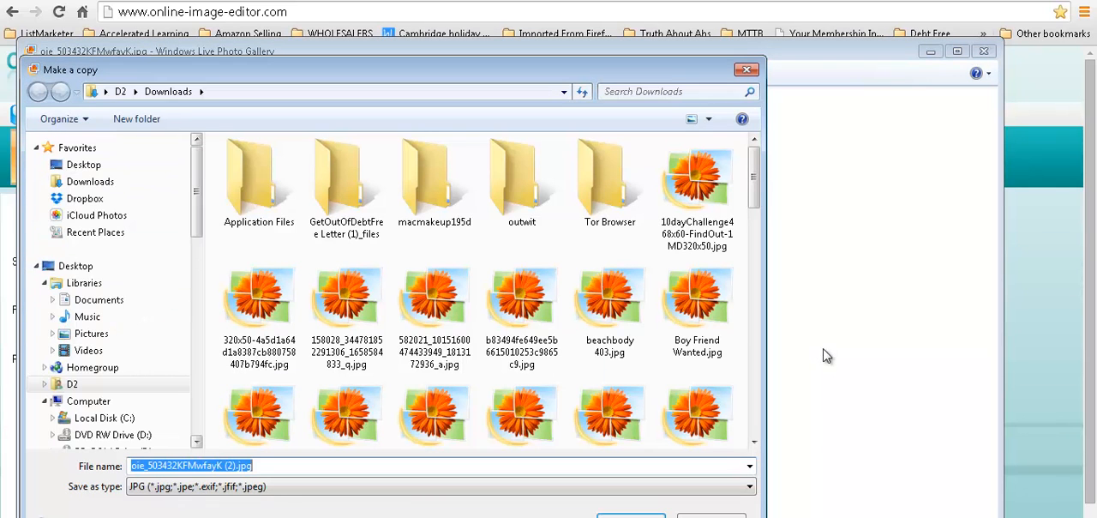
{"action": "left_click", "coordinate": [75, 265]}
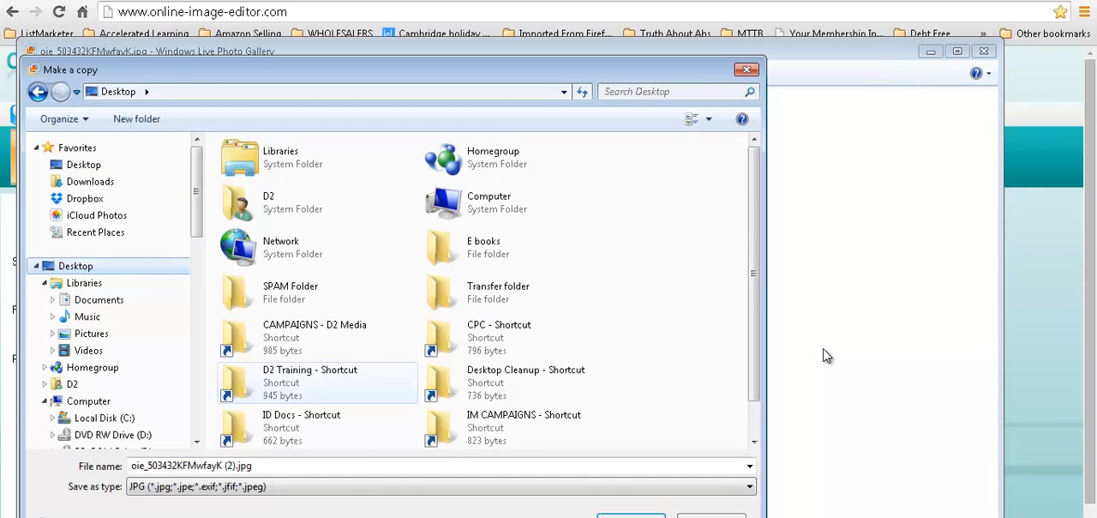
{"action": "double_click", "coordinate": [311, 377]}
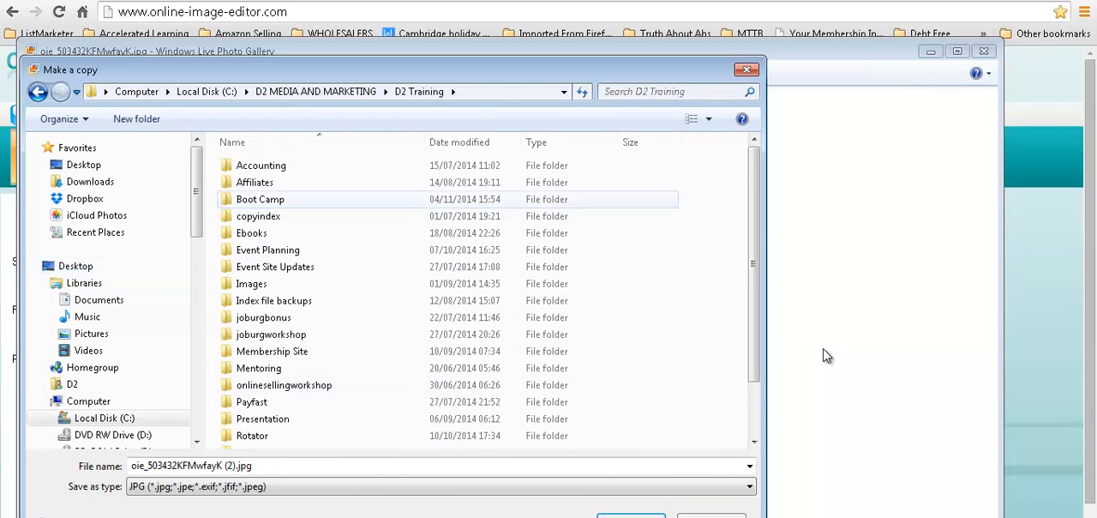
{"action": "double_click", "coordinate": [249, 200]}
{"action": "double_click", "coordinate": [264, 165]}
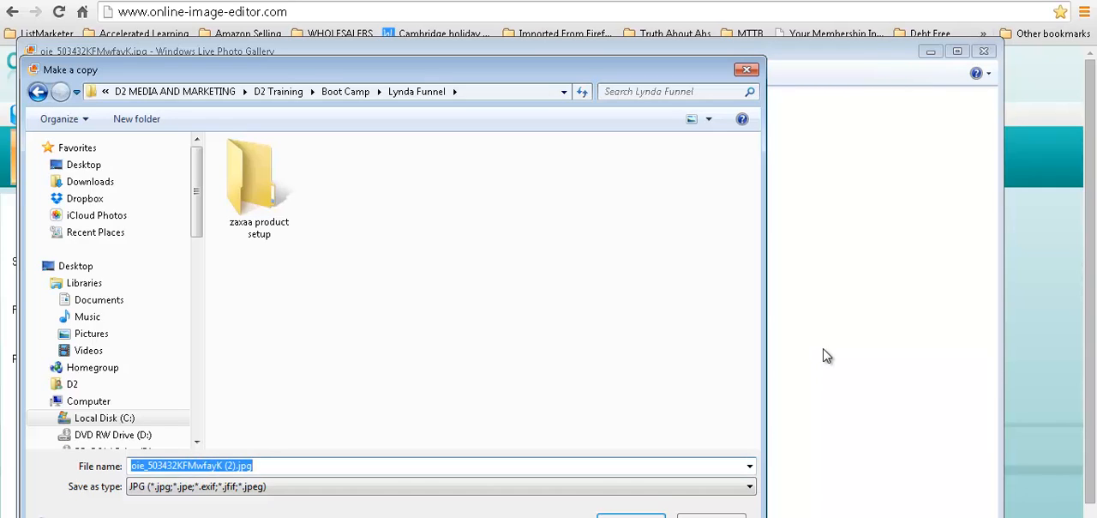
{"action": "type", "text": "recipe im"}
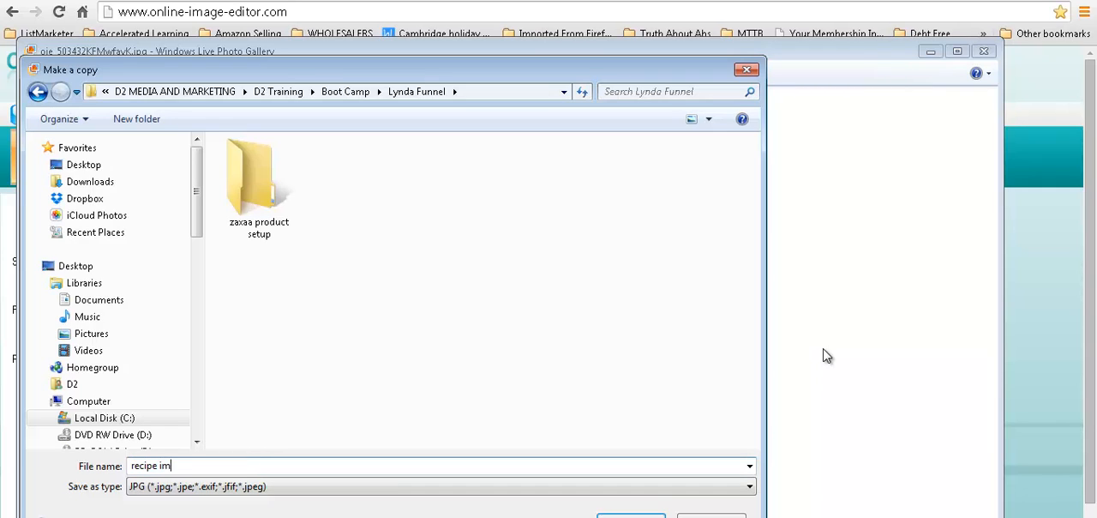
{"action": "type", "text": "age 200px"}
{"action": "key", "text": "Return"}
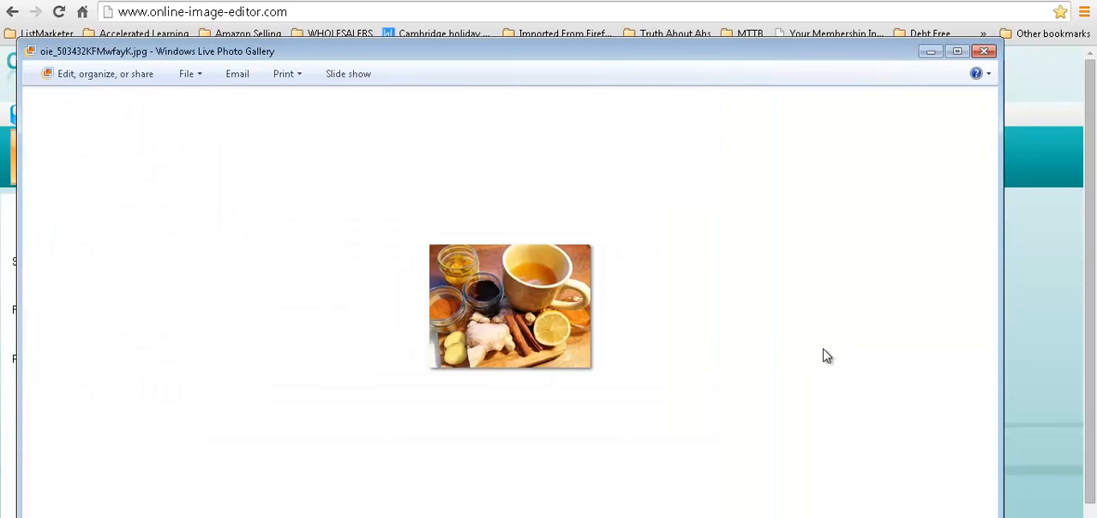
Step: In Word, insert the picture "recipe image 200px.jpg" below the body sentence and start a new line under it
{"action": "key", "text": "alt+Tab"}
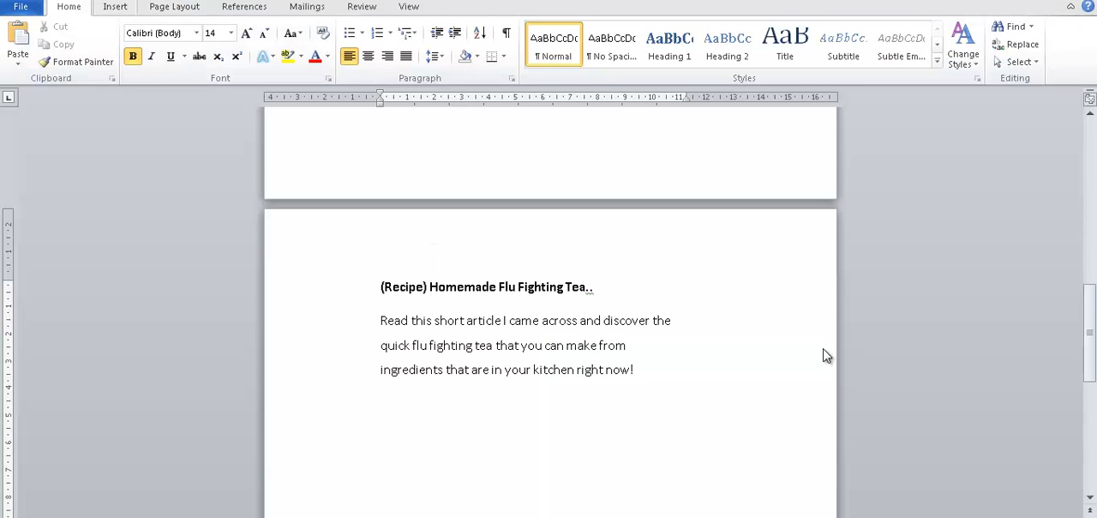
{"action": "key", "text": "alt+n"}
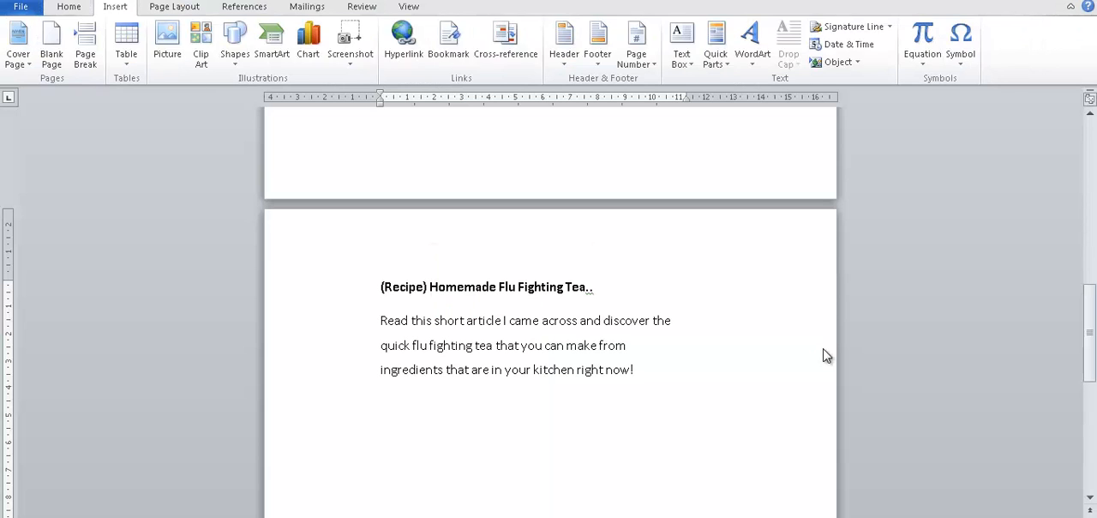
{"action": "key", "text": "p"}
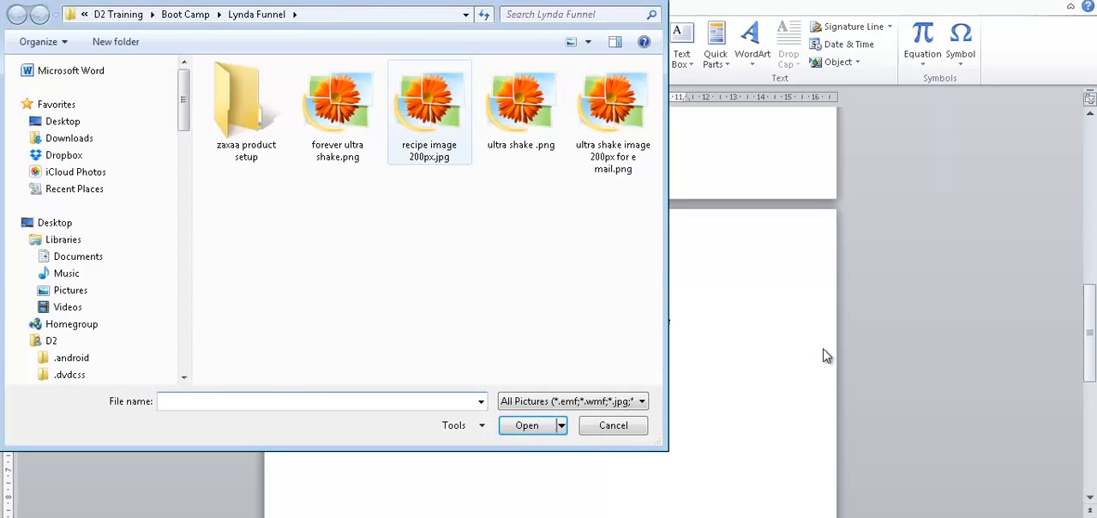
{"action": "left_click", "coordinate": [429, 112]}
{"action": "left_click", "coordinate": [528, 425]}
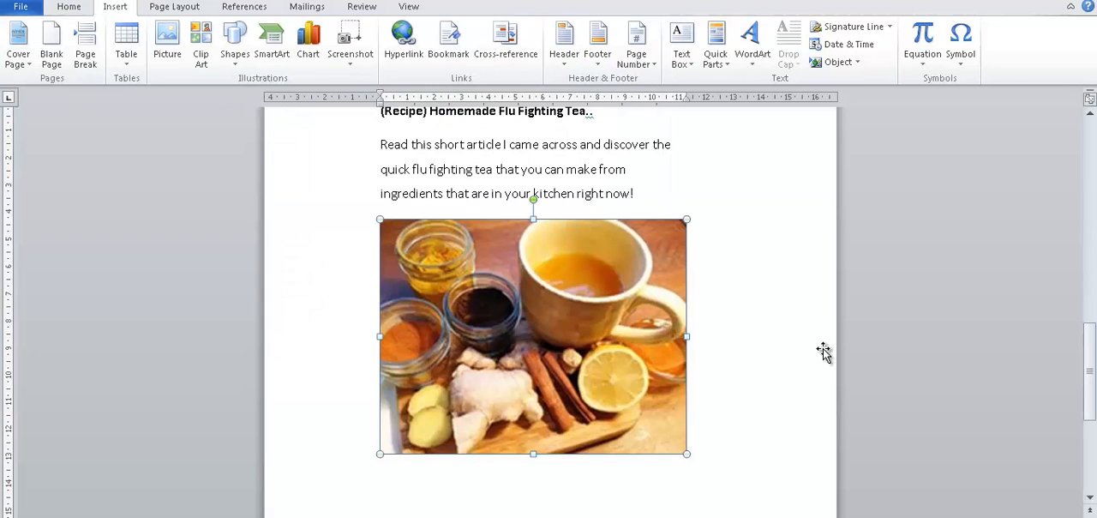
{"action": "left_click", "coordinate": [823, 347]}
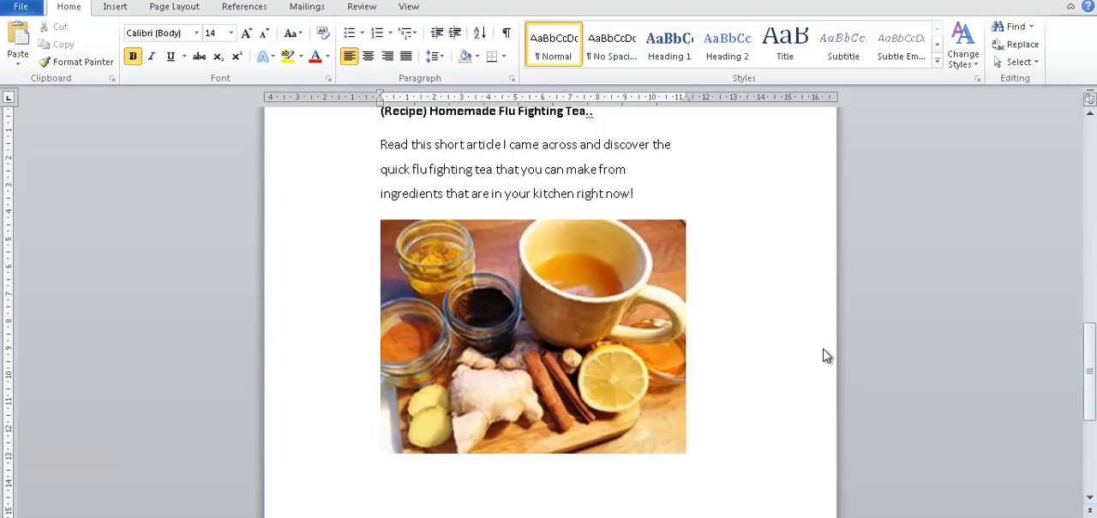
{"action": "key", "text": "Return"}
Step: Replace "the" with "a" before "quick flu fighting tea" in the body sentence
{"action": "scroll", "coordinate": [823, 356], "scroll_direction": "up", "scroll_amount": 2}
{"action": "scroll", "coordinate": [823, 356], "scroll_direction": "down", "scroll_amount": 1}
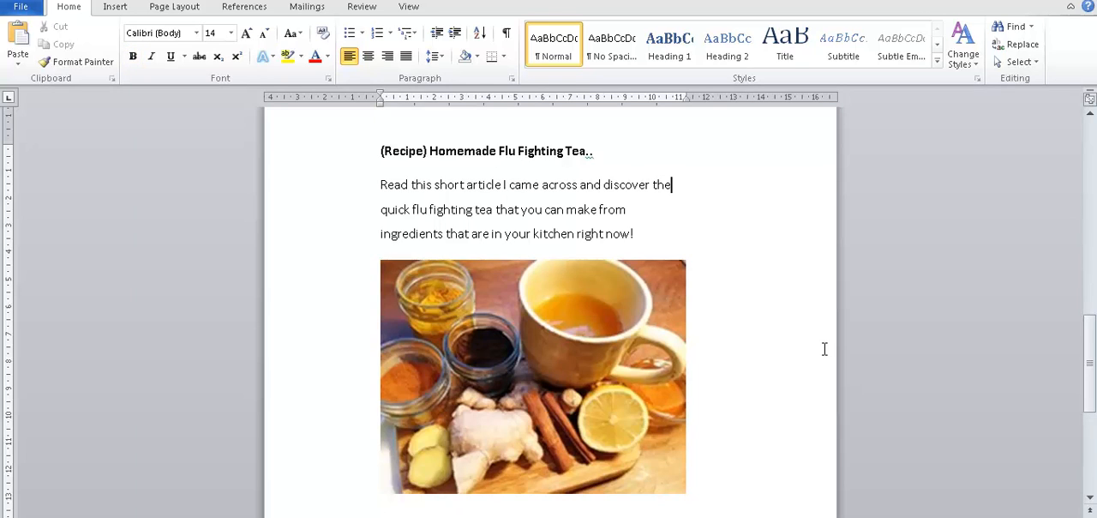
{"action": "key", "text": "BackSpace"}
{"action": "key", "text": "BackSpace"}
{"action": "key", "text": "BackSpace"}
{"action": "type", "text": "a"}
Step: Begin a new sentence below the photo with "I thought" in non-bold text
{"action": "scroll", "coordinate": [826, 355], "scroll_direction": "down", "scroll_amount": 1}
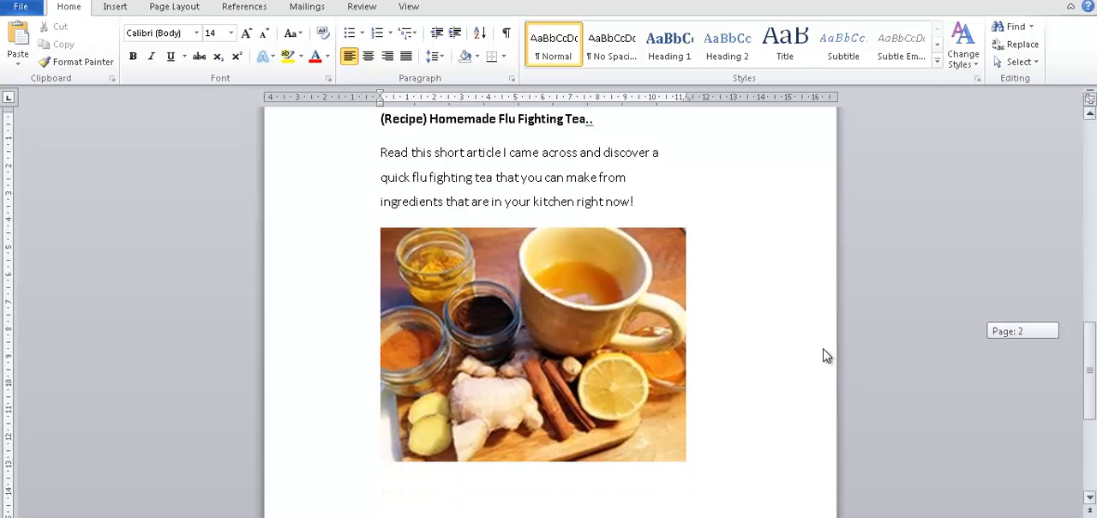
{"action": "scroll", "coordinate": [824, 349], "scroll_direction": "down", "scroll_amount": 3}
{"action": "left_click", "coordinate": [825, 349]}
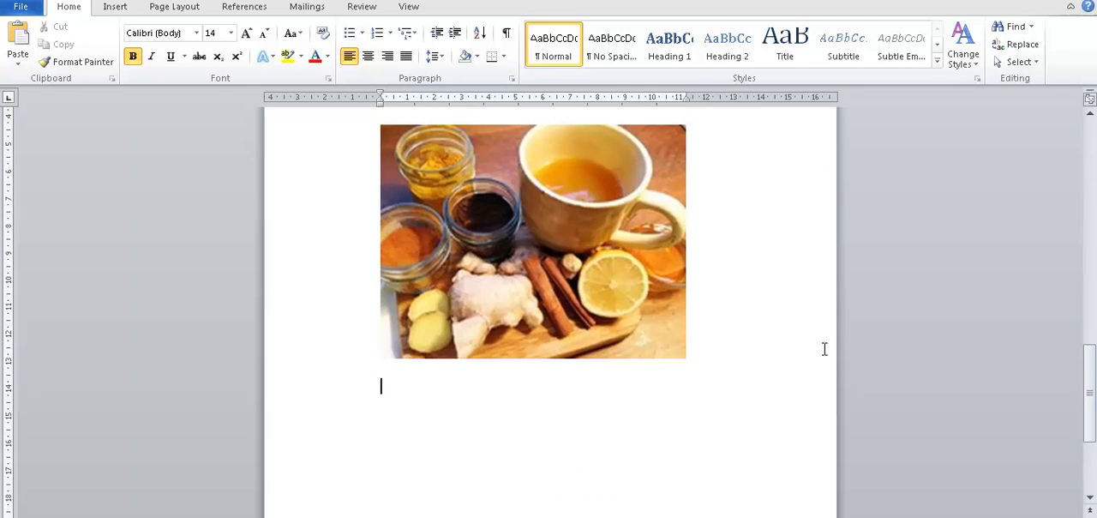
{"action": "type", "text": "I thought"}
{"action": "key", "text": "BackSpace"}
{"action": "key", "text": "BackSpace"}
{"action": "key", "text": "BackSpace"}
{"action": "key", "text": "BackSpace"}
{"action": "key", "text": "BackSpace"}
{"action": "key", "text": "BackSpace"}
{"action": "key", "text": "ctrl+b"}
{"action": "type", "text": "hou"}
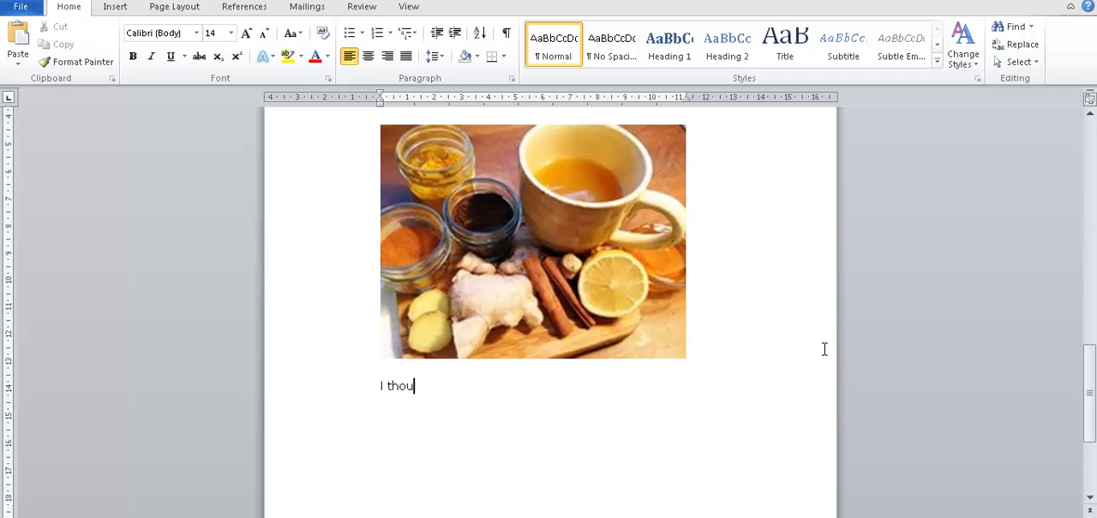
{"action": "type", "text": "ght you might fin"}
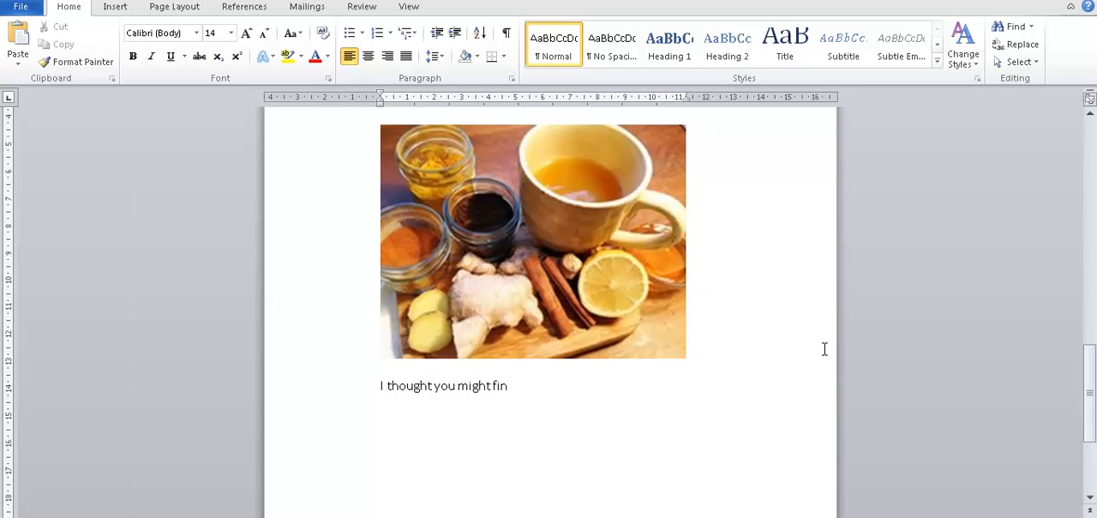
{"action": "type", "text": "d this useful"}
Step: Complete the sentence below the photo with "you might find this useful as we enter flu season!"
{"action": "type", "text": "as we"}
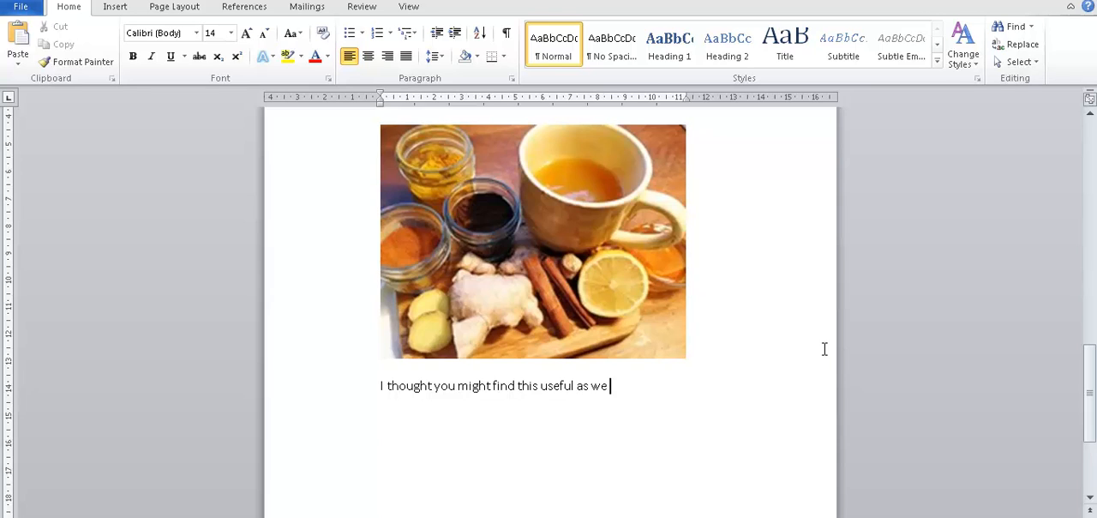
{"action": "type", "text": " enter flu season!"}
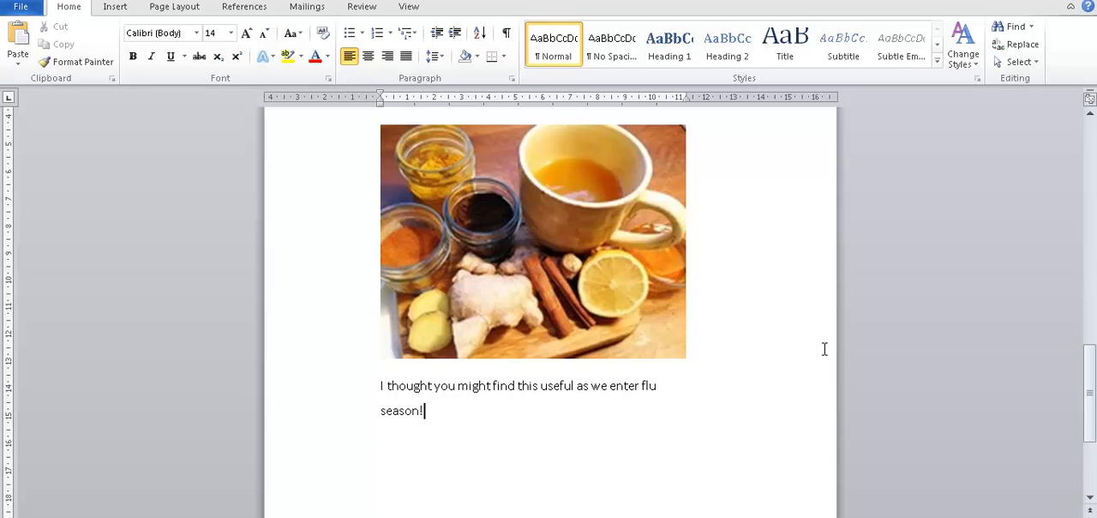
Step: Add a new line reading "== > Home made flu fighting Tea Recipe" under the flu season sentence
{"action": "key", "text": "Return"}
{"action": "type", "text": "== > Home made fl"}
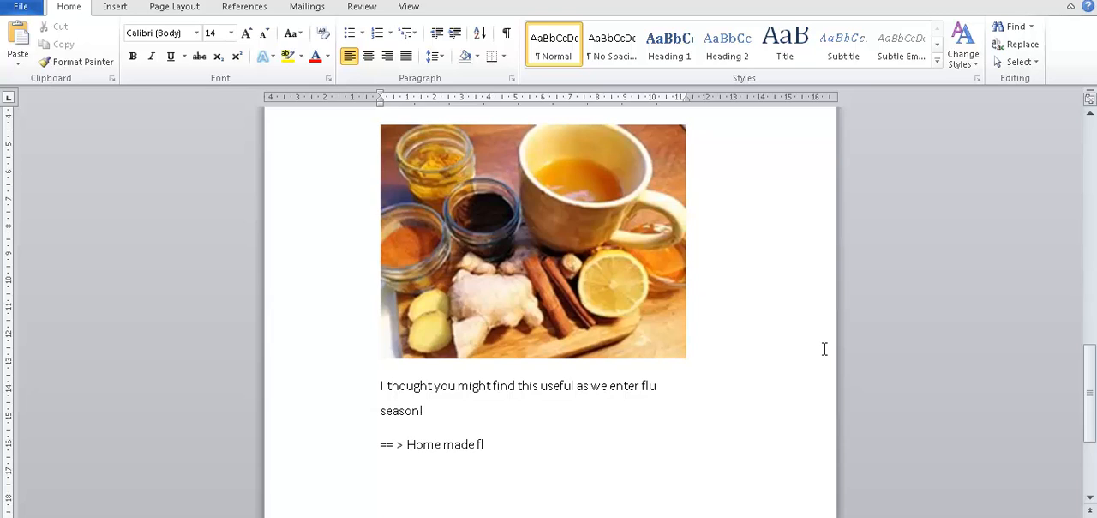
{"action": "type", "text": "u fighting"}
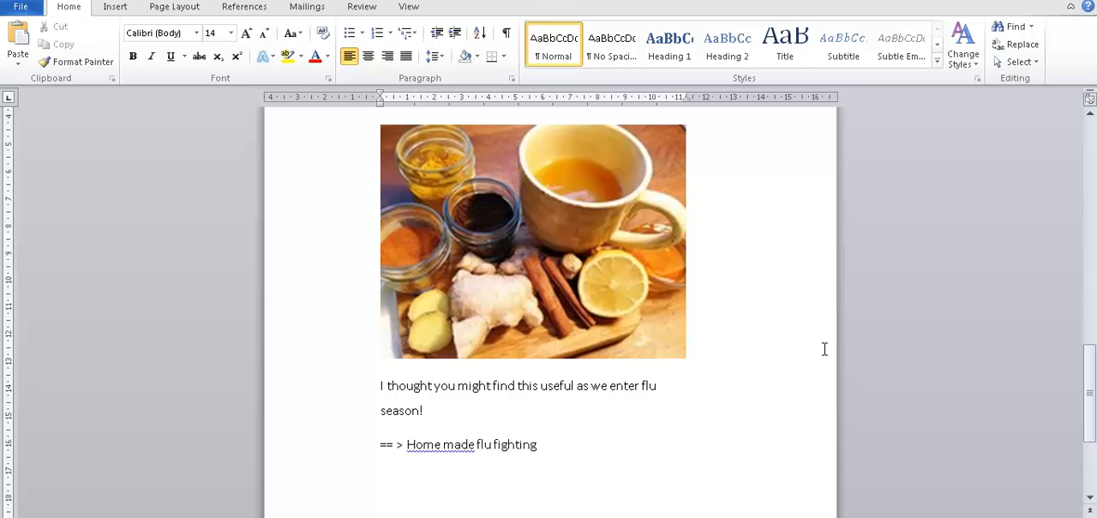
{"action": "type", "text": " Tea Recipe"}
Step: Correct the flagged "Home made" to "Homemade" with the proofing suggestion
{"action": "key", "text": "alt+F7"}
{"action": "key", "text": "Down"}
{"action": "key", "text": "Up"}
{"action": "key", "text": "Up"}
{"action": "key", "text": "Return"}
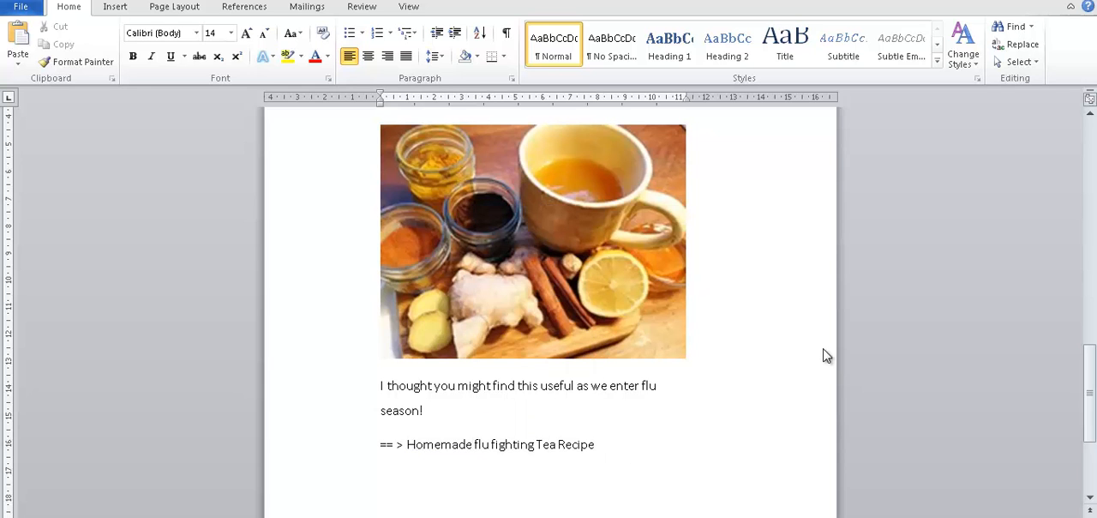
Step: In the browser, copy the web address of the Chatelaine flu-fighting tea article
{"action": "key", "text": "alt+Tab"}
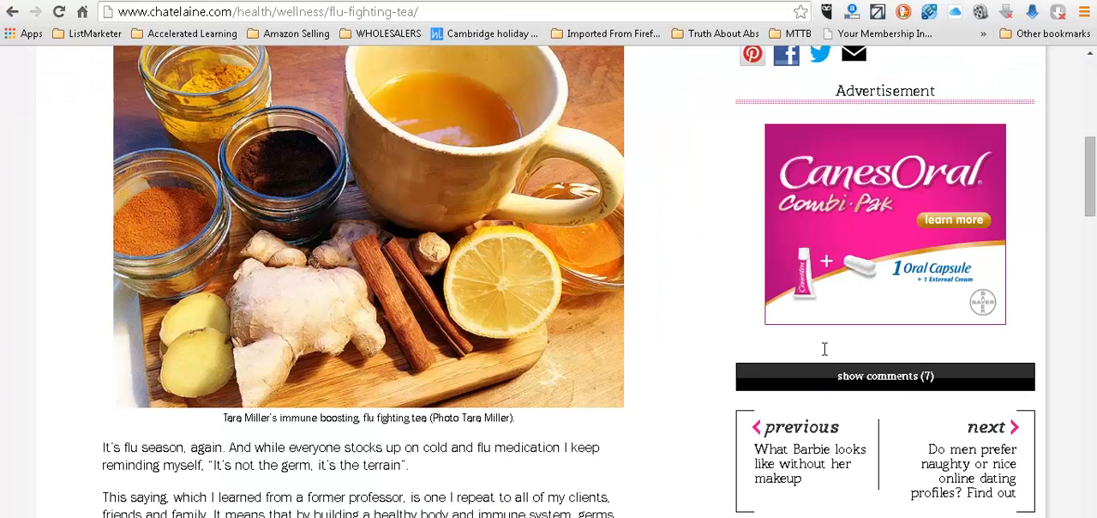
{"action": "key", "text": "ctrl+l"}
{"action": "key", "text": "shift+F10"}
{"action": "key", "text": "Down"}
{"action": "key", "text": "Down"}
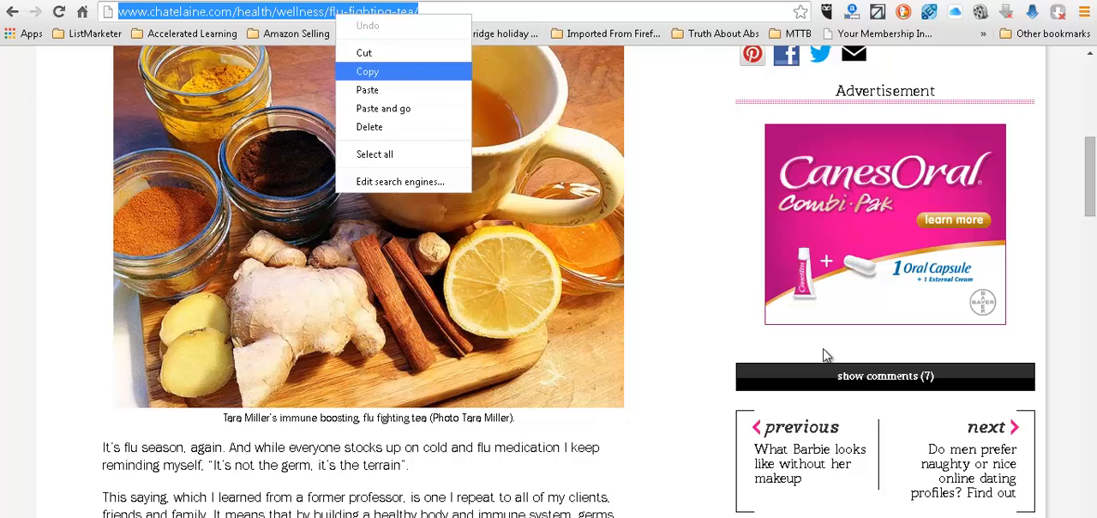
{"action": "key", "text": "Return"}
{"action": "key", "text": "alt+Tab"}
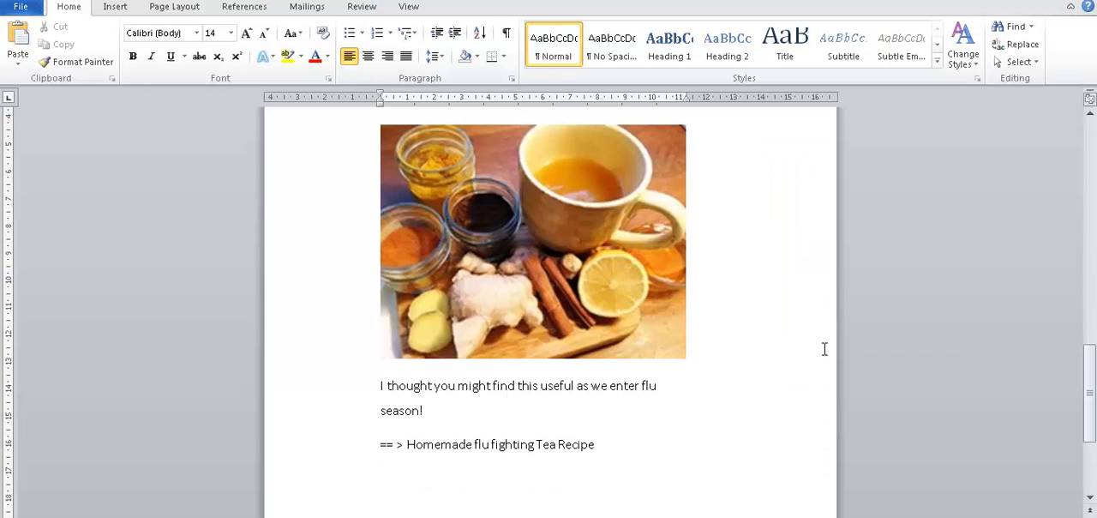
{"action": "key", "text": "shift+End"}
{"action": "key", "text": "ctrl+shift+Left"}
{"action": "key", "text": "shift+F10"}
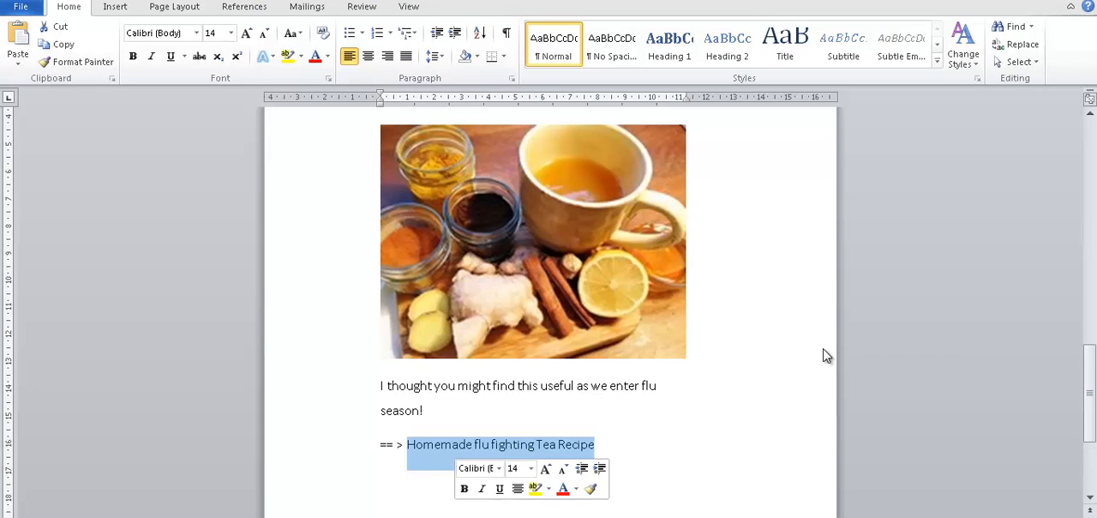
{"action": "key", "text": "Down"}
{"action": "key", "text": "Down"}
{"action": "key", "text": "Down"}
{"action": "key", "text": "Down"}
{"action": "key", "text": "Down"}
{"action": "key", "text": "Down"}
{"action": "key", "text": "Down"}
{"action": "key", "text": "Down"}
{"action": "key", "text": "Down"}
{"action": "key", "text": "Return"}
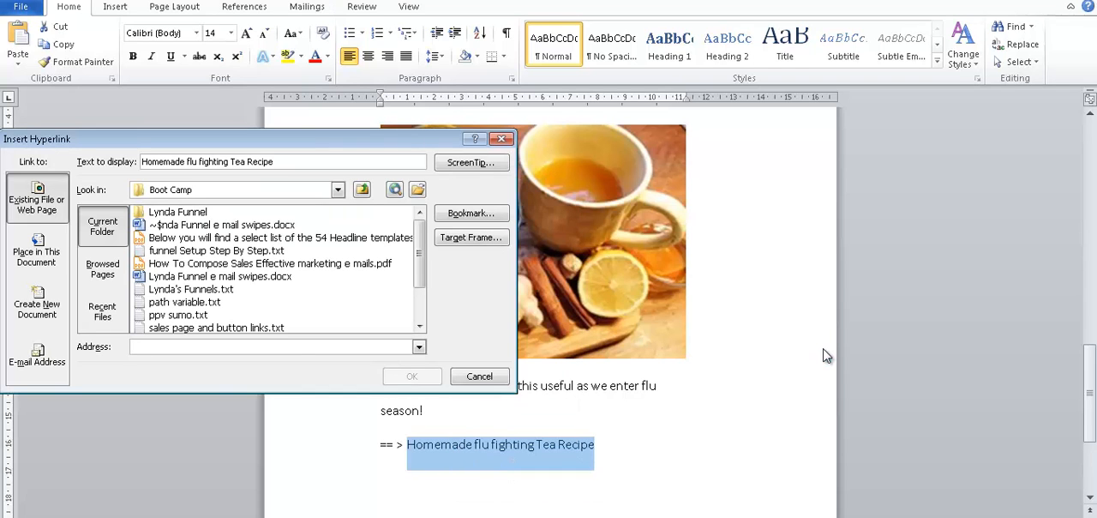
{"action": "key", "text": "ctrl+v"}
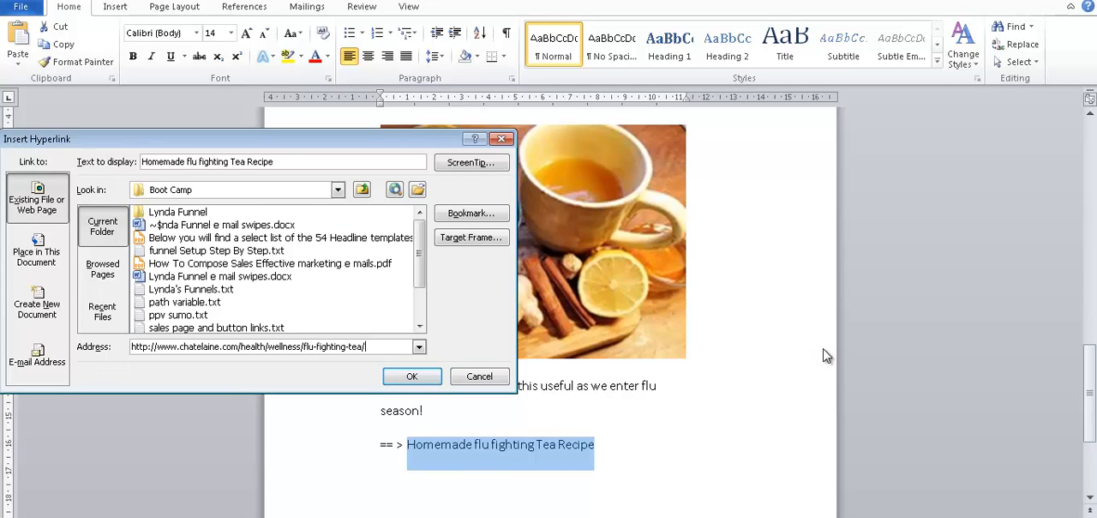
{"action": "key", "text": "Return"}
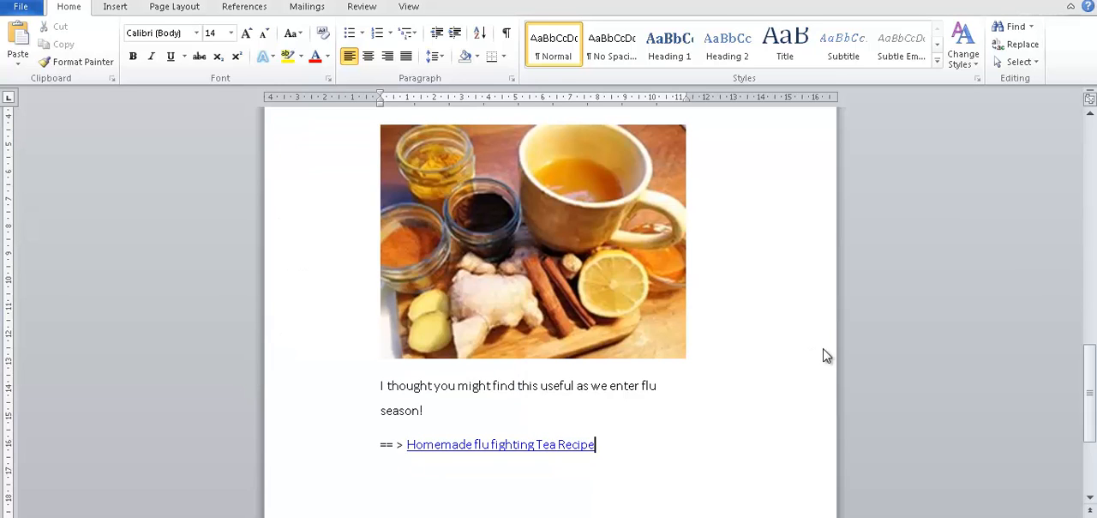
Step: Sign off below the recipe link with the sender's first name and start a new line
{"action": "key", "text": "Return"}
{"action": "type", "text": "Lynda"}
{"action": "key", "text": "Return"}
Step: Begin the postscript with "P.S. Did you get the tip I sent you yesterday"
{"action": "type", "text": "P.S. Did you get the"}
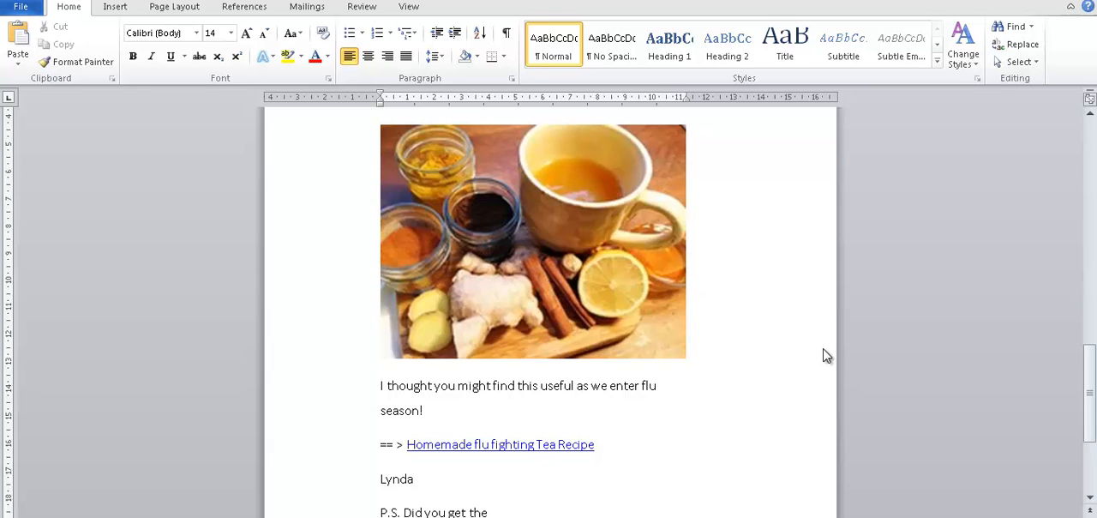
{"action": "type", "text": " tip I sent you yesterday"}
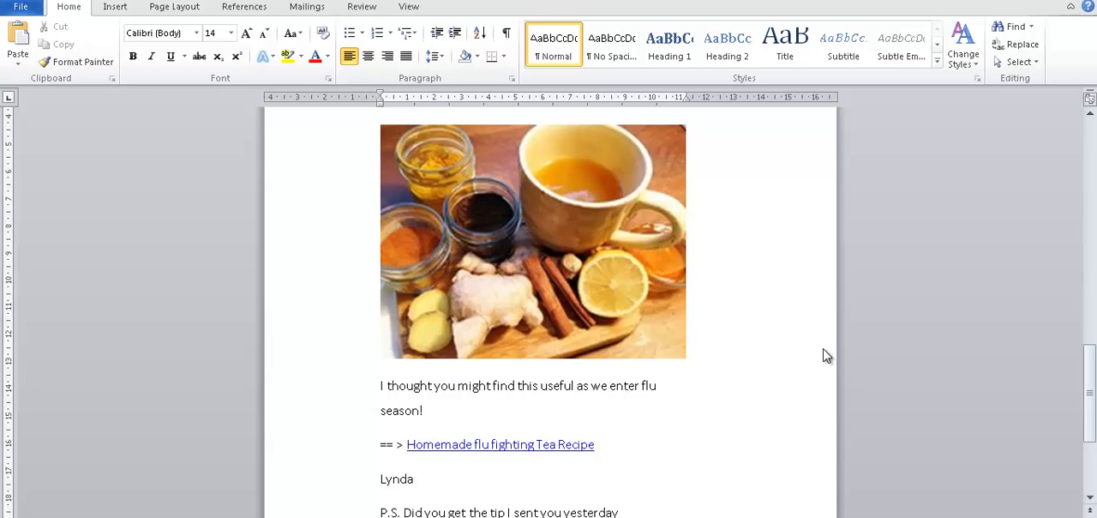
{"action": "type", "text": " about a grea"}
Step: Continue the postscript with "about a great Shake I use in my weight control and to boost energy? If"
{"action": "scroll", "coordinate": [826, 355], "scroll_direction": "down", "scroll_amount": 1}
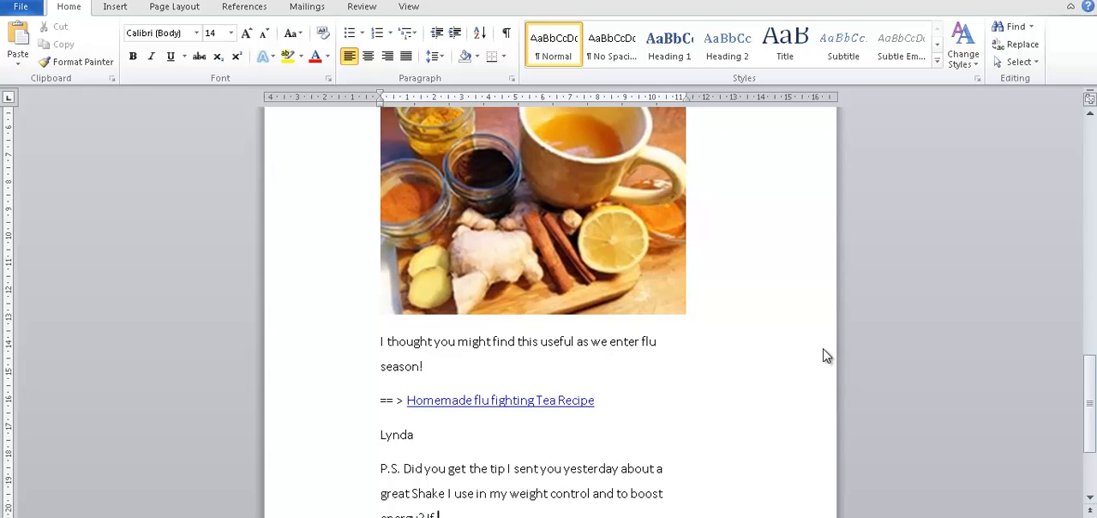
Step: Continue the last postscript sentence with "not, you can check it out here"
{"action": "type", "text": "not, you ca"}
{"action": "key", "text": "BackSpace"}
{"action": "key", "text": "BackSpace"}
{"action": "key", "text": "BackSpace"}
{"action": "key", "text": "BackSpace"}
{"action": "type", "text": "here =="}
Step: End the postscript with "== > Lose Weight And Boost Energy With This Shake" and switch to the browser
{"action": "type", "text": "ght"}
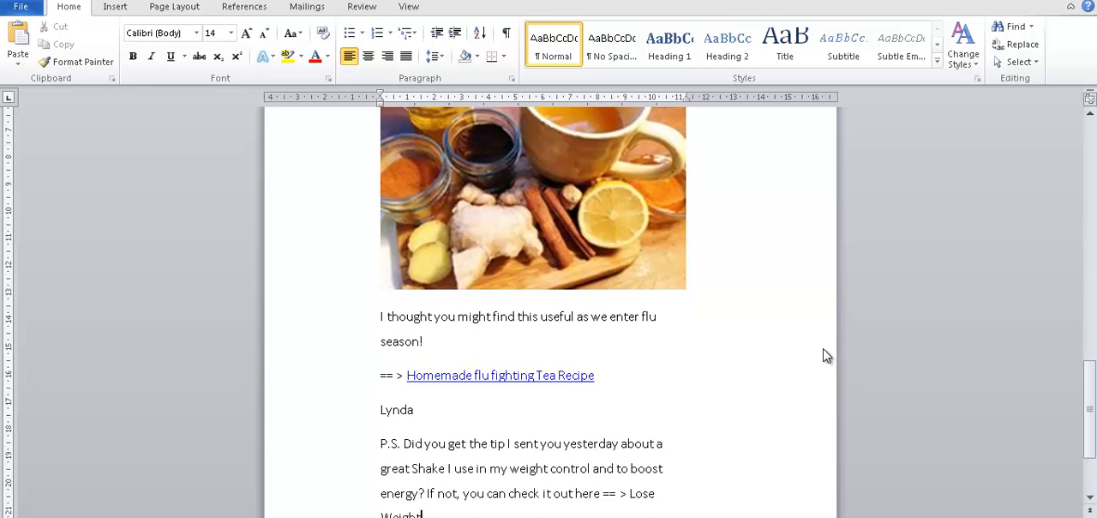
{"action": "type", "text": " And Boost Energy With This Shake"}
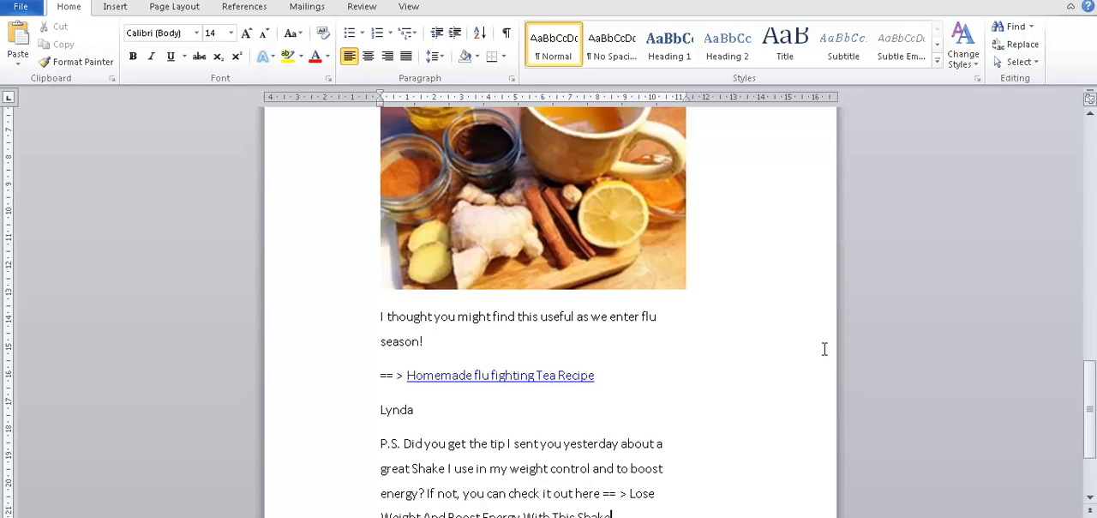
{"action": "key", "text": "alt+Tab"}
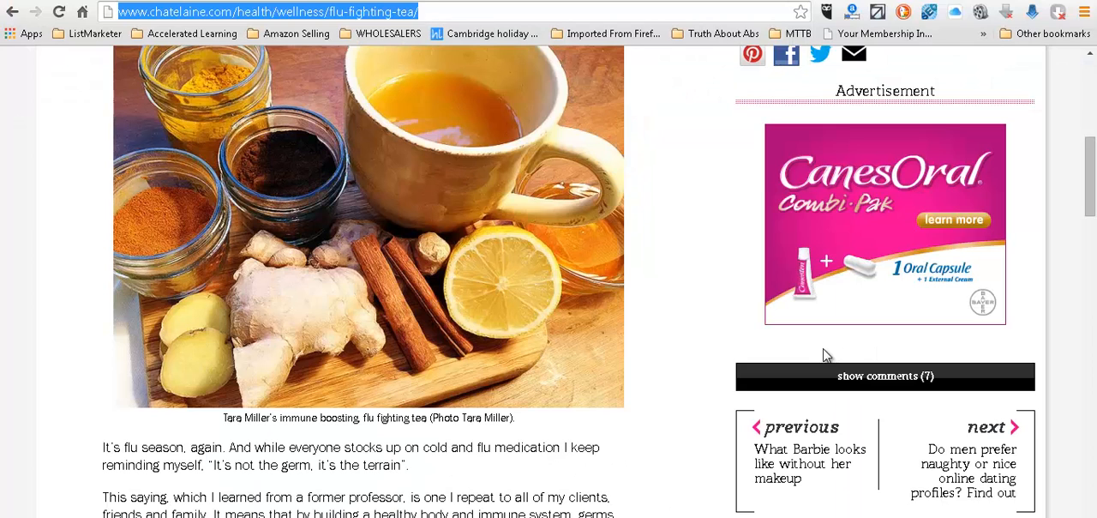
Step: Find the open shake landing page among the browser windows and copy its web address
{"action": "key", "text": "ctrl+v"}
{"action": "key", "text": "Return"}
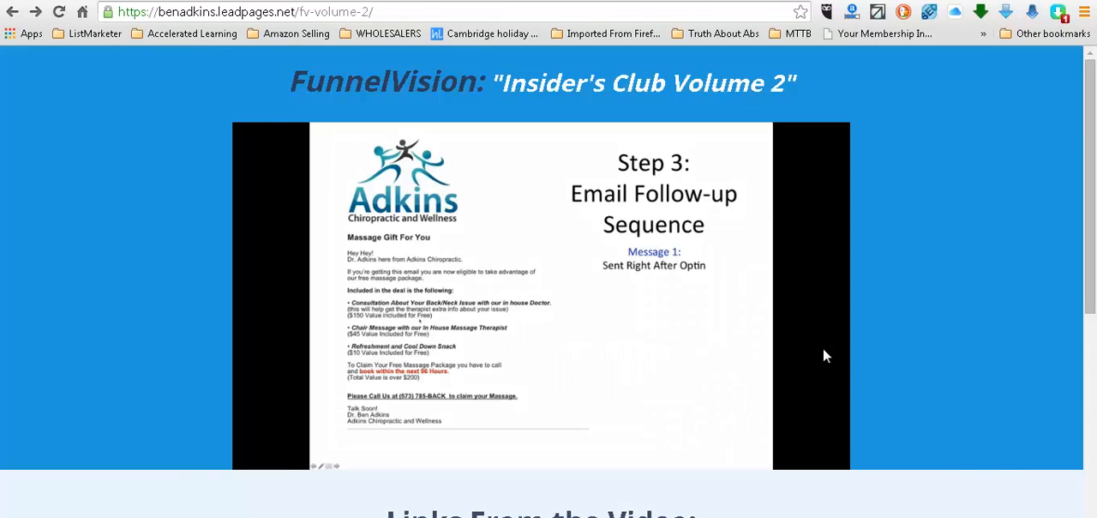
{"action": "key", "text": "ctrl+Tab"}
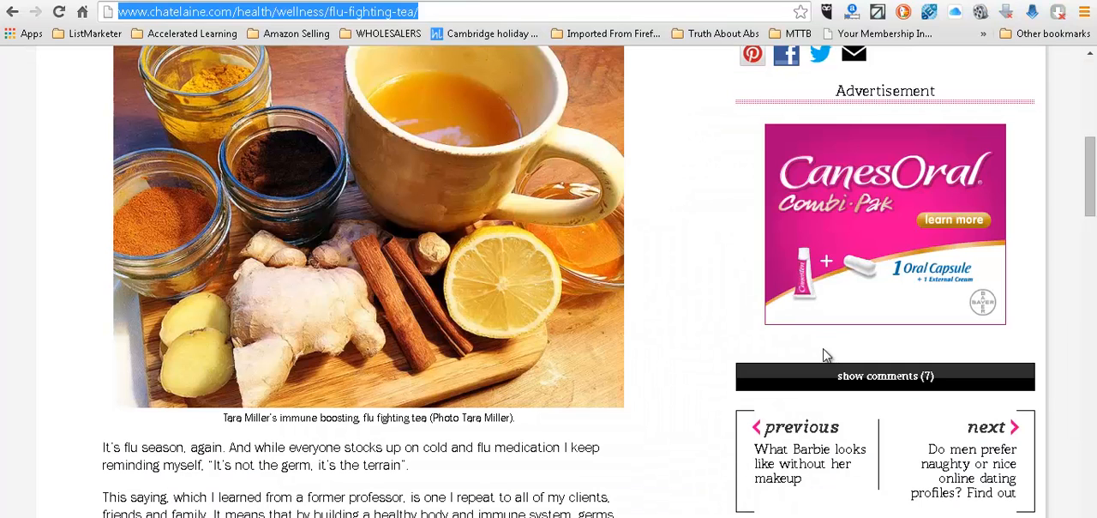
{"action": "key", "text": "alt+Tab"}
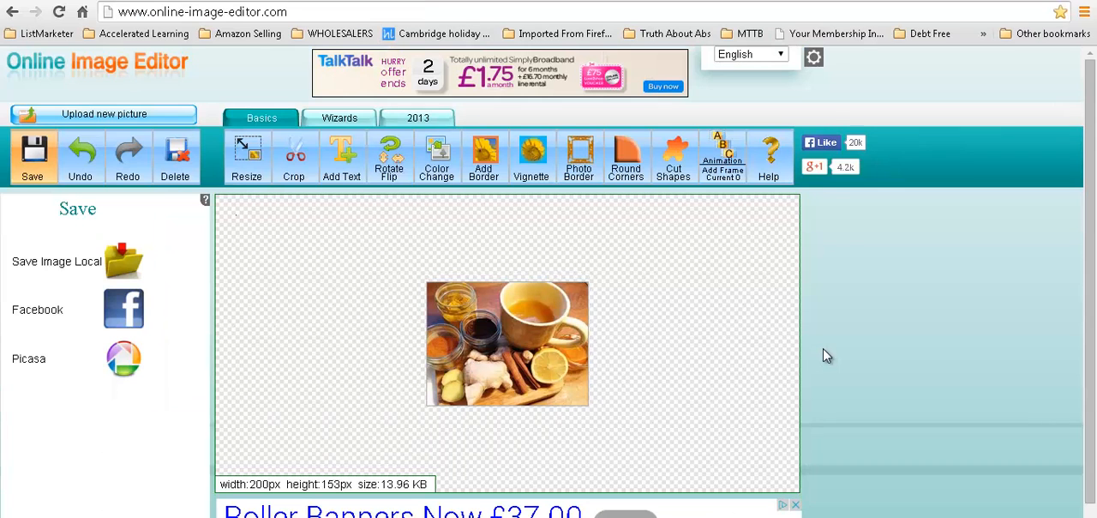
{"action": "key", "text": "ctrl+Tab"}
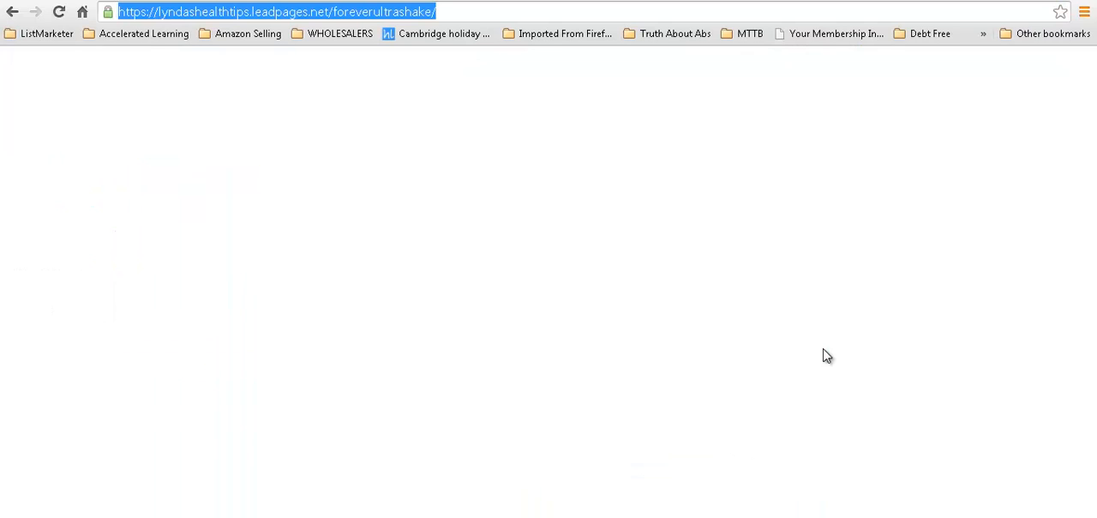
{"action": "key", "text": "Menu"}
{"action": "key", "text": "Down"}
{"action": "key", "text": "Down"}
{"action": "key", "text": "Return"}
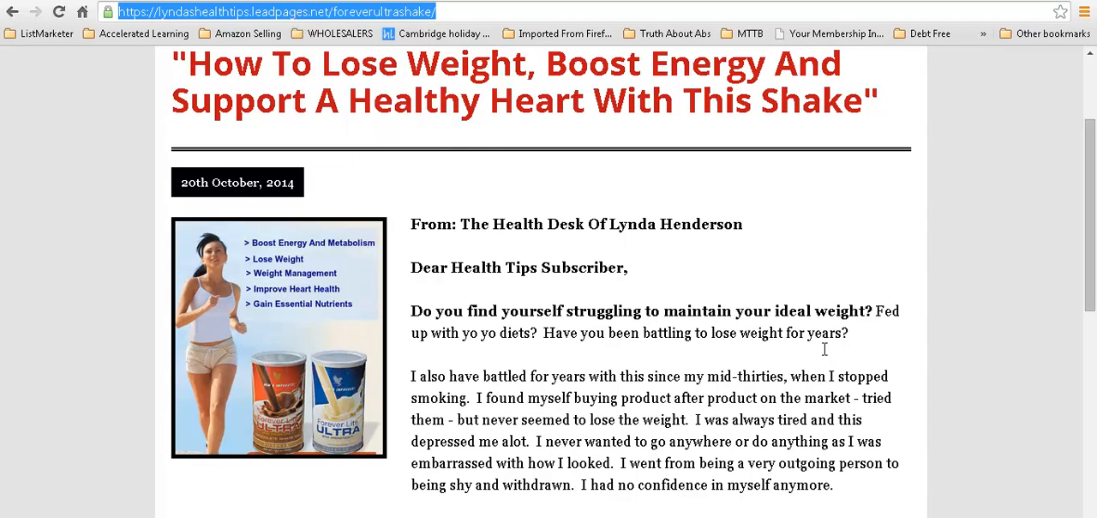
Step: Return to Word and hyperlink "Lose Weight And Boost Energy With This Shake" in the postscript to the copied shake page address
{"action": "key", "text": "alt+Tab"}
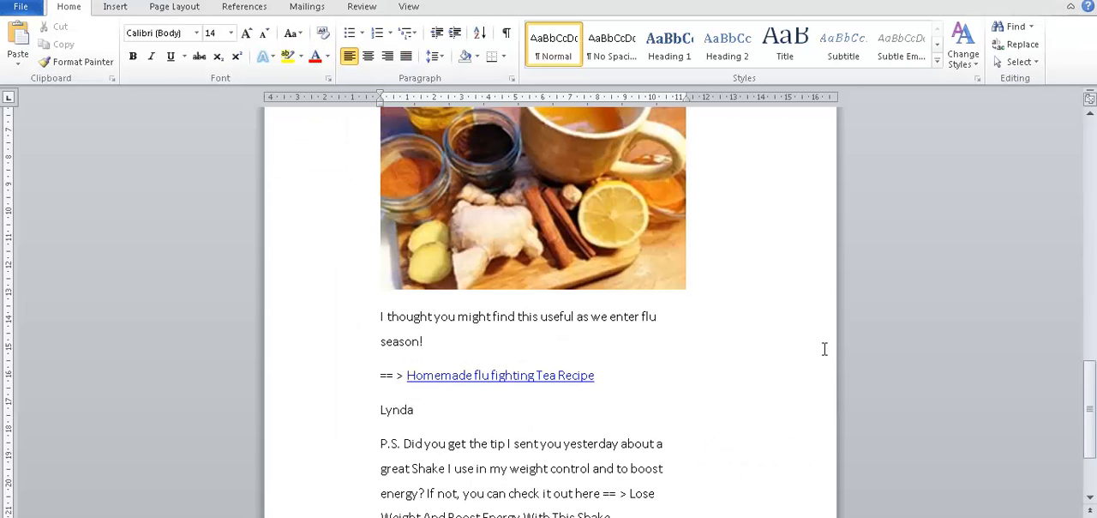
{"action": "scroll", "coordinate": [825, 349], "scroll_direction": "down", "scroll_amount": 1}
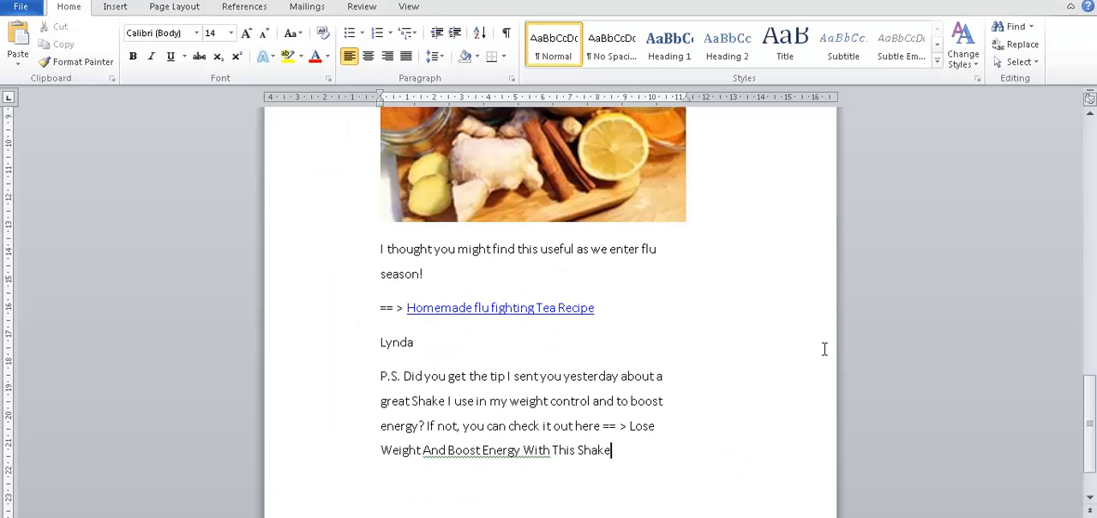
{"action": "left_click_drag", "start_coordinate": [629, 426], "coordinate": [617, 451]}
{"action": "left_click", "coordinate": [631, 426]}
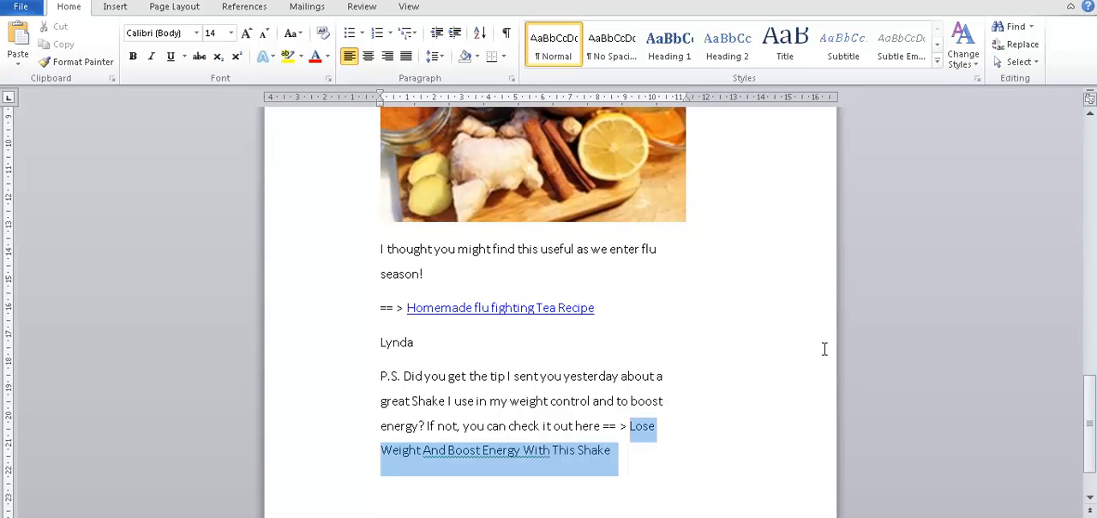
{"action": "right_click", "coordinate": [513, 456]}
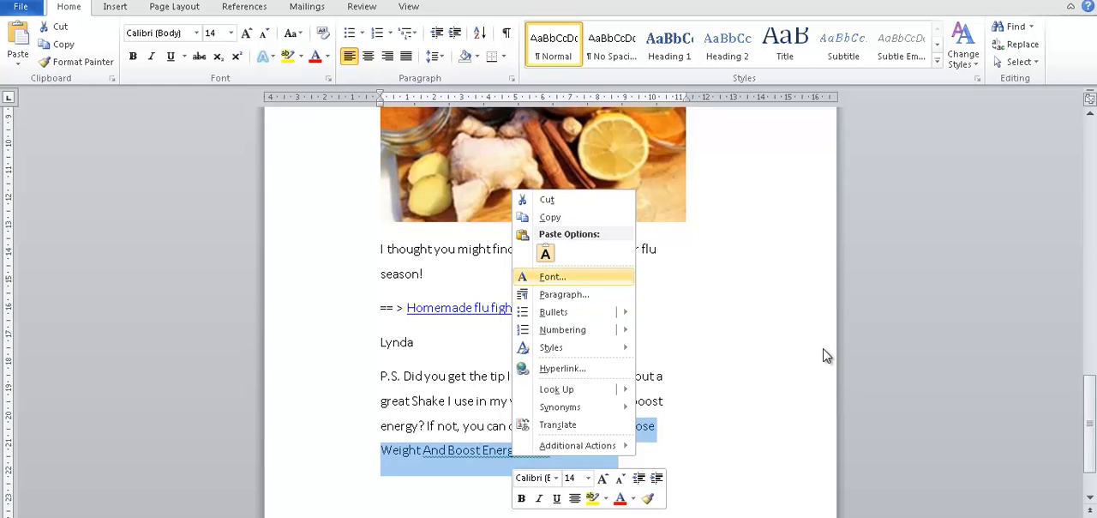
{"action": "left_click", "coordinate": [563, 368]}
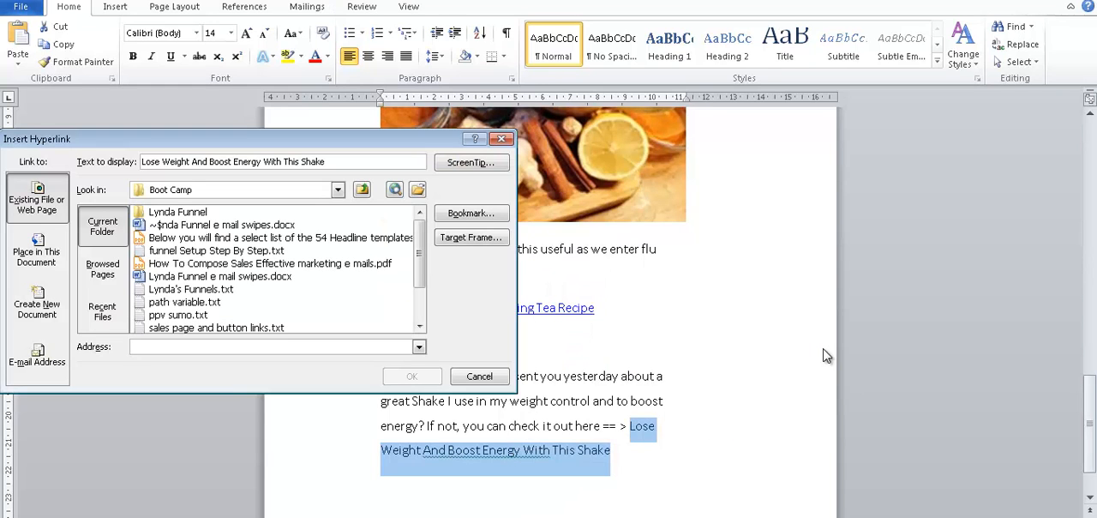
{"action": "key", "text": "ctrl+v"}
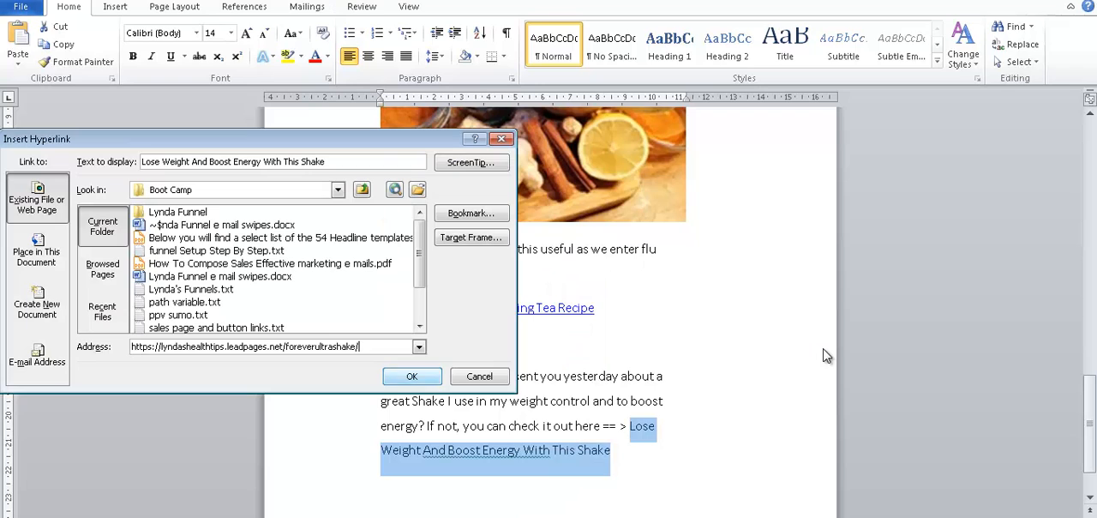
{"action": "key", "text": "Return"}
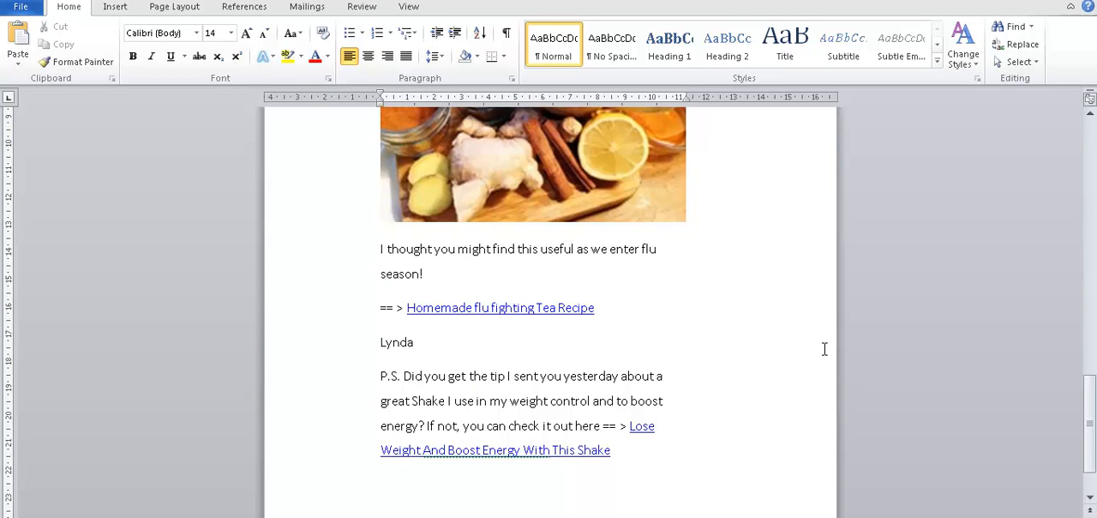
Step: Make the "P.S." label bold and review the flu-fighting tea e-mail from its headline to the postscript
{"action": "left_click_drag", "start_coordinate": [404, 377], "coordinate": [381, 377]}
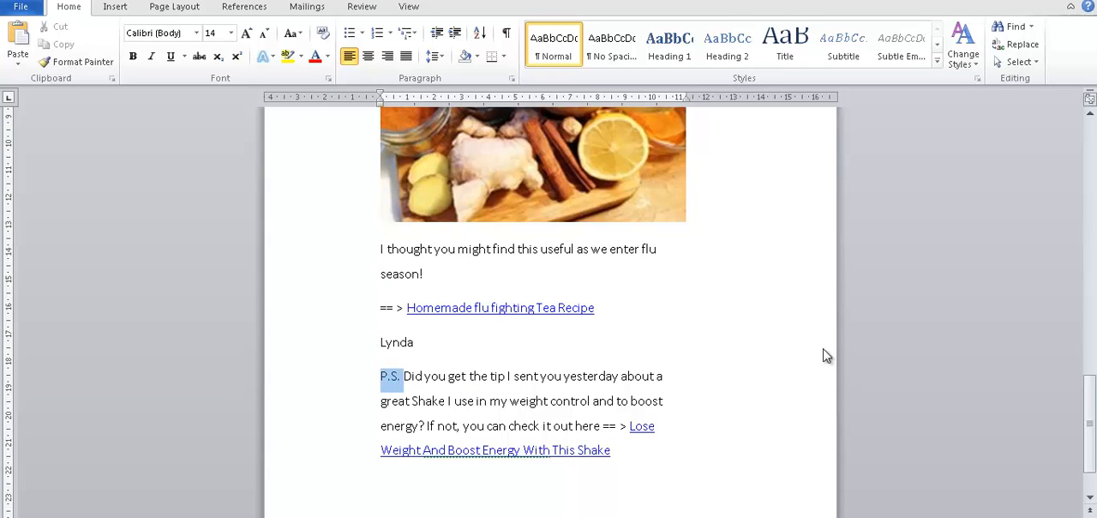
{"action": "key", "text": "ctrl+b"}
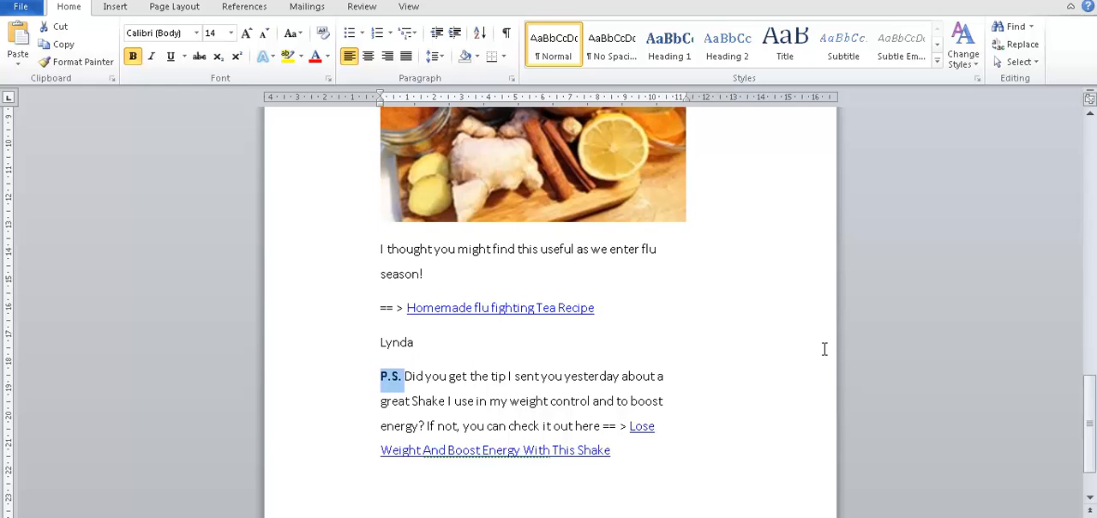
{"action": "scroll", "coordinate": [824, 349], "scroll_direction": "up", "scroll_amount": 5}
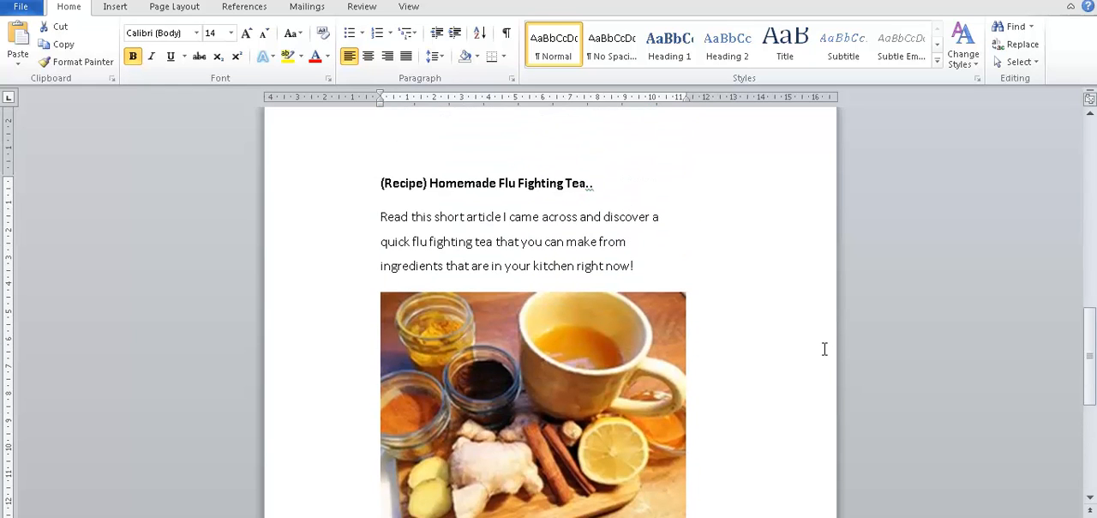
{"action": "scroll", "coordinate": [824, 349], "scroll_direction": "down", "scroll_amount": 1}
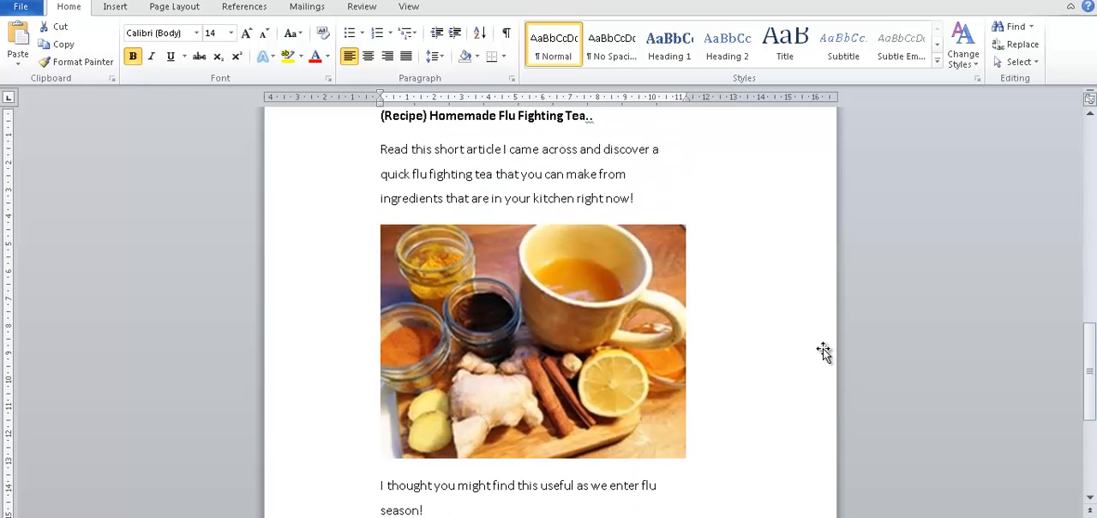
{"action": "scroll", "coordinate": [824, 351], "scroll_direction": "down", "scroll_amount": 4}
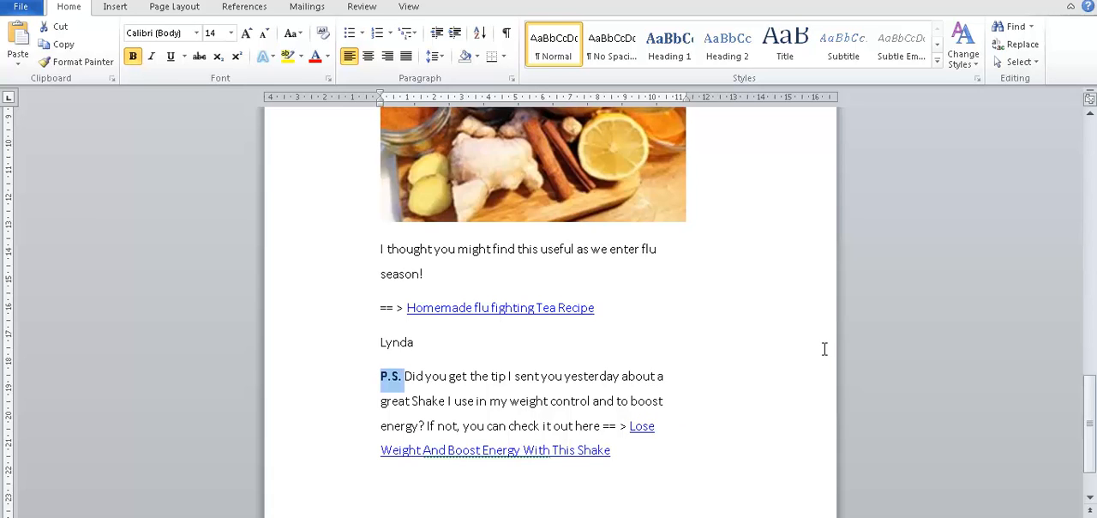
{"action": "scroll", "coordinate": [823, 349], "scroll_direction": "up", "scroll_amount": 8}
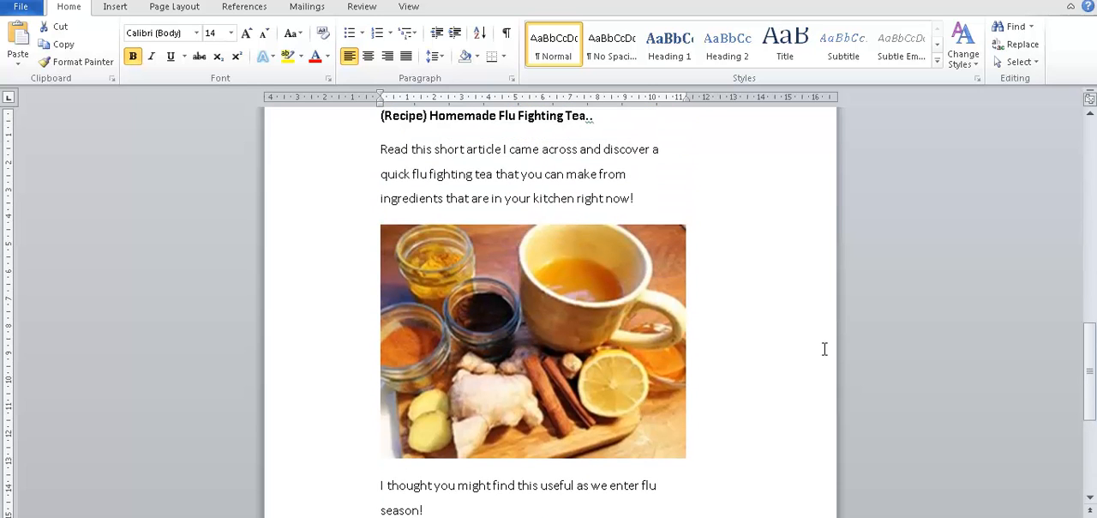
{"action": "scroll", "coordinate": [824, 349], "scroll_direction": "down", "scroll_amount": 7}
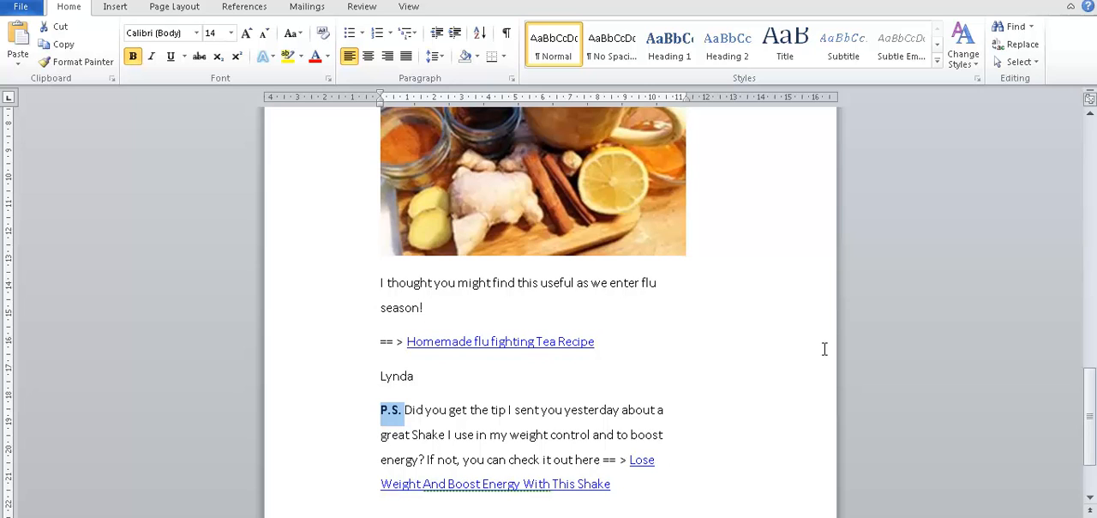
{"action": "key", "text": "alt+Tab"}
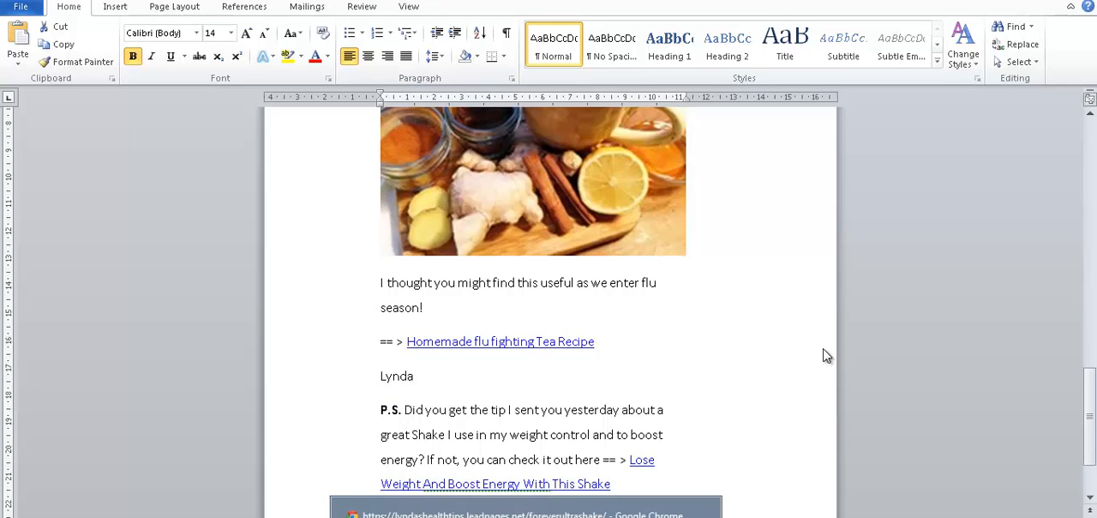
{"action": "key", "text": "alt+Tab"}
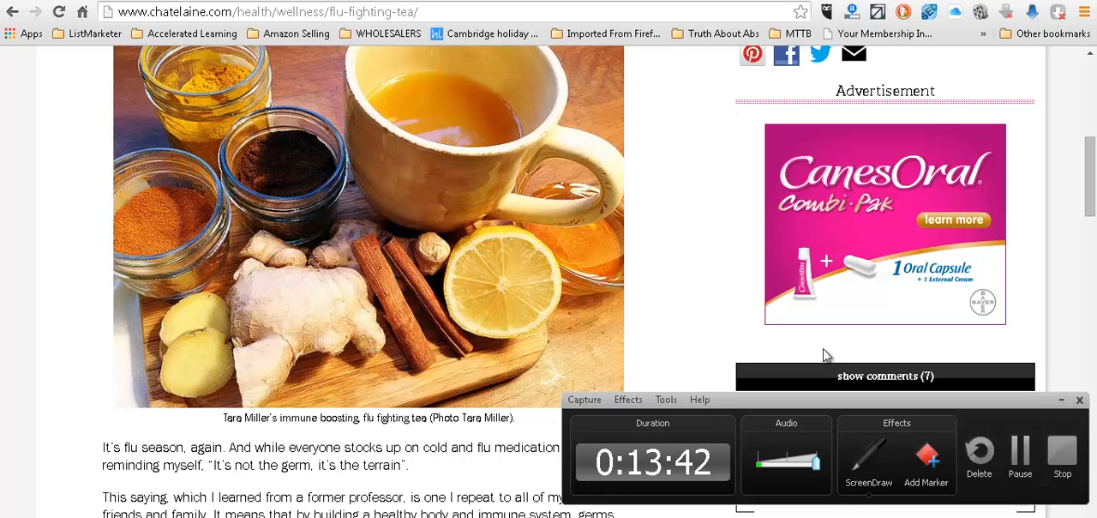
{"action": "key", "text": "alt+Tab"}
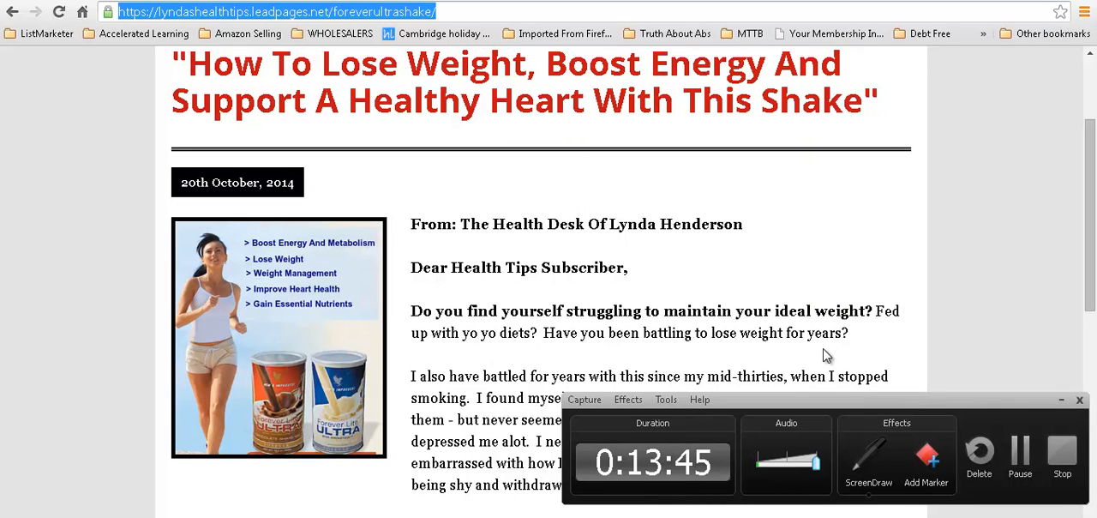